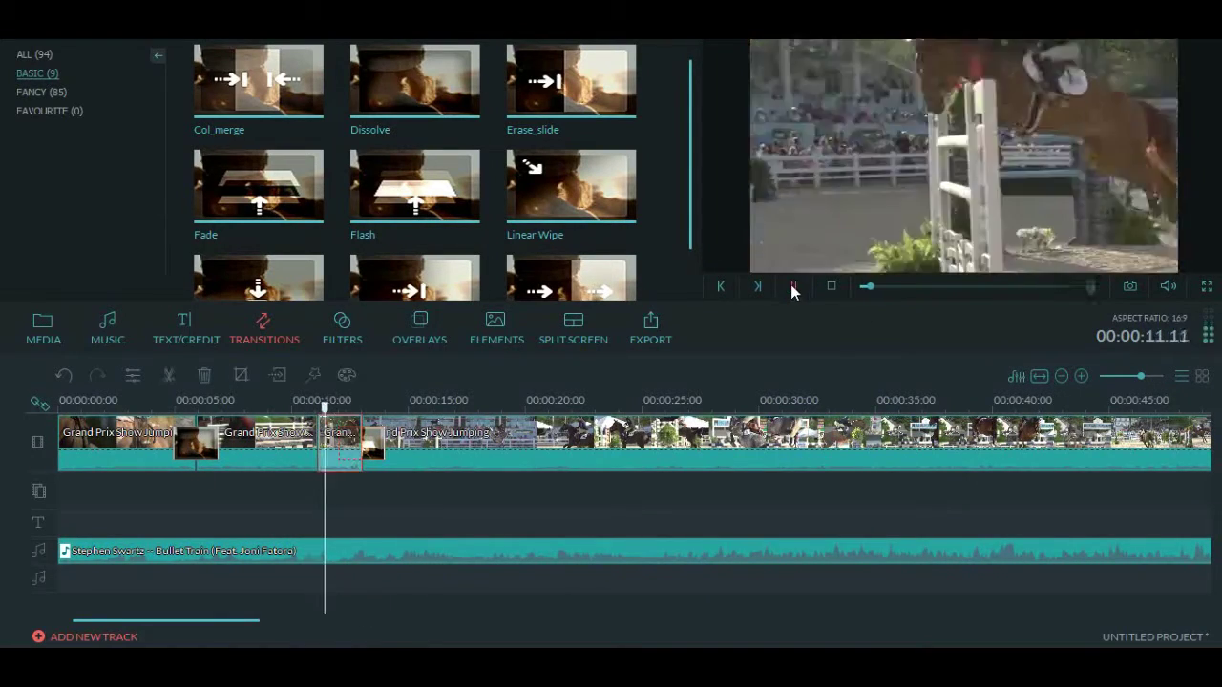
Split the show jumping clip at 00:00:14.17 and add a Dissolve transition at that cut
{"action": "left_click", "coordinate": [792, 288]}
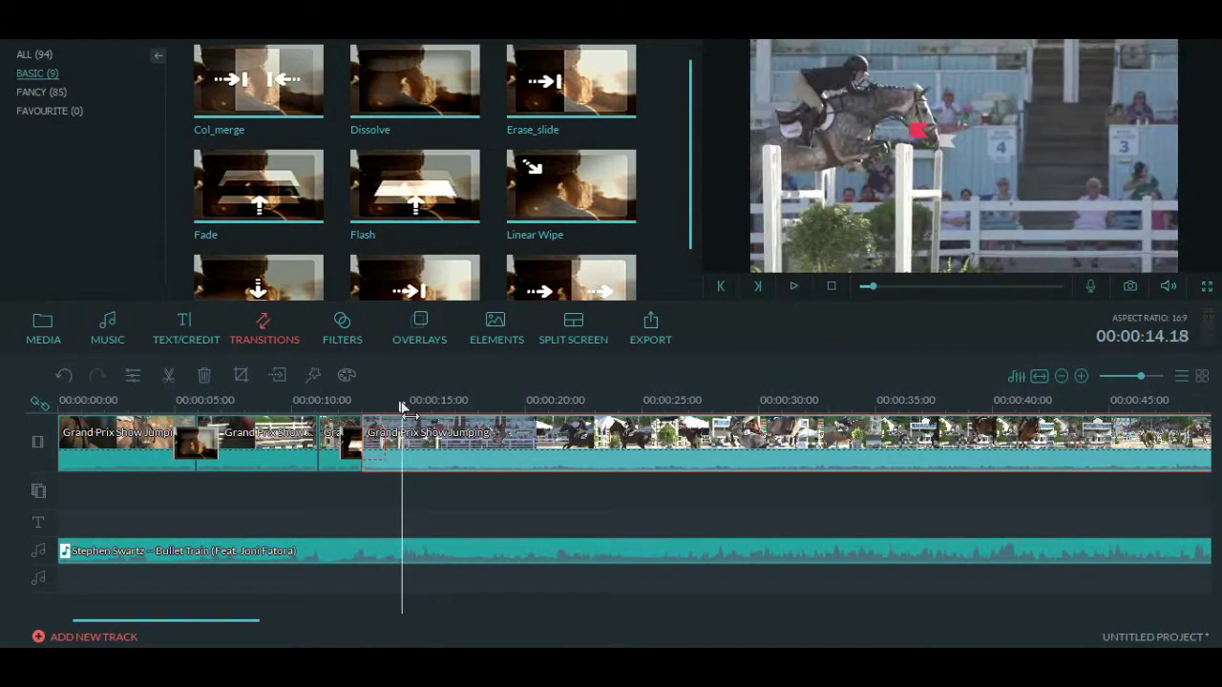
{"action": "left_click", "coordinate": [793, 289]}
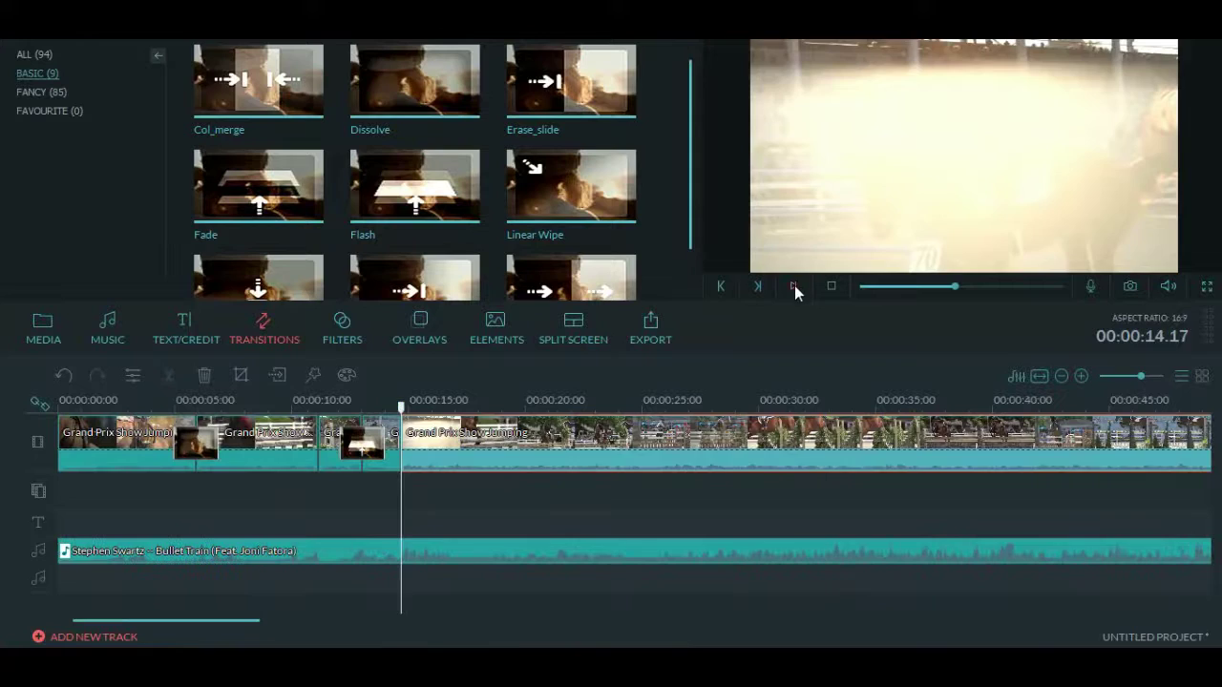
{"action": "left_click_drag", "start_coordinate": [416, 81], "coordinate": [408, 450]}
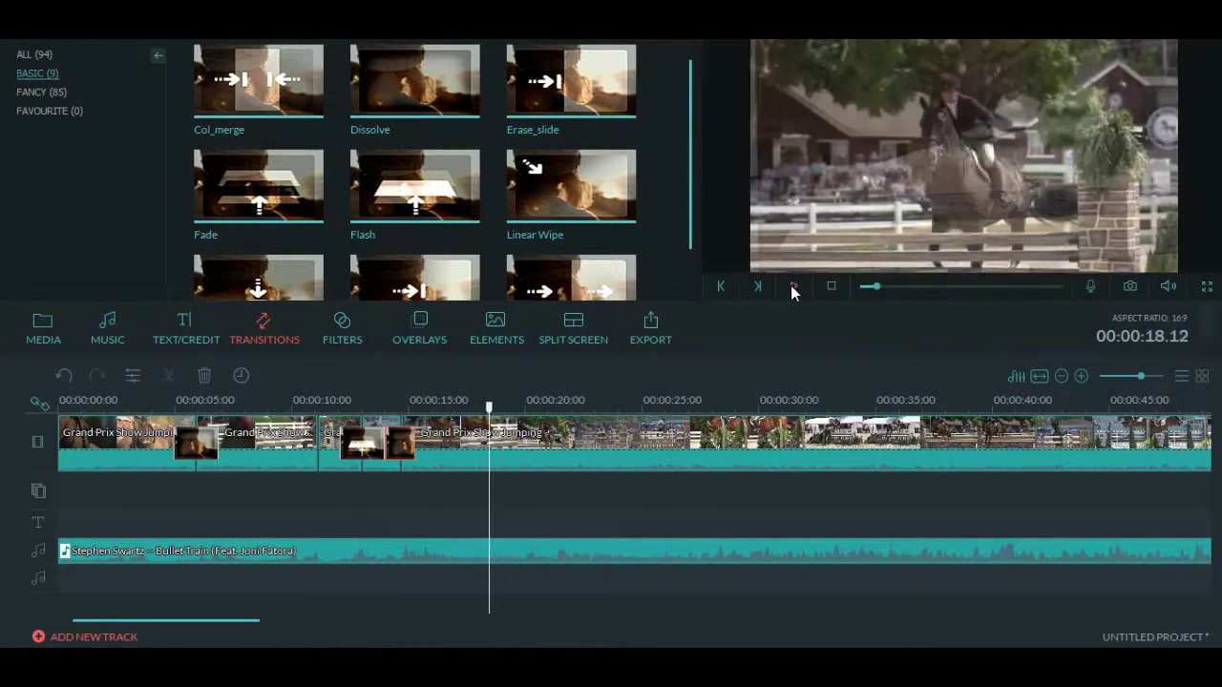
Split the clip near 00:00:21, trim the footage after it, and place a Dissolve transition at that cut
{"action": "left_click", "coordinate": [573, 439]}
{"action": "left_click", "coordinate": [168, 375]}
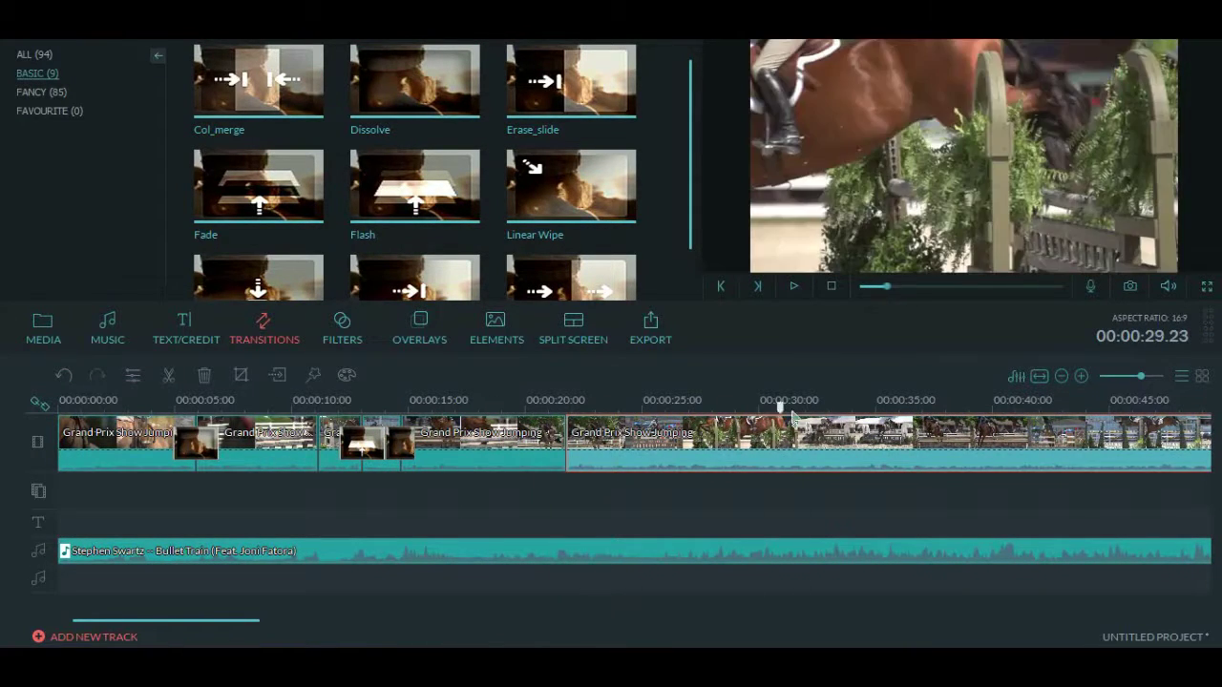
{"action": "left_click", "coordinate": [793, 286]}
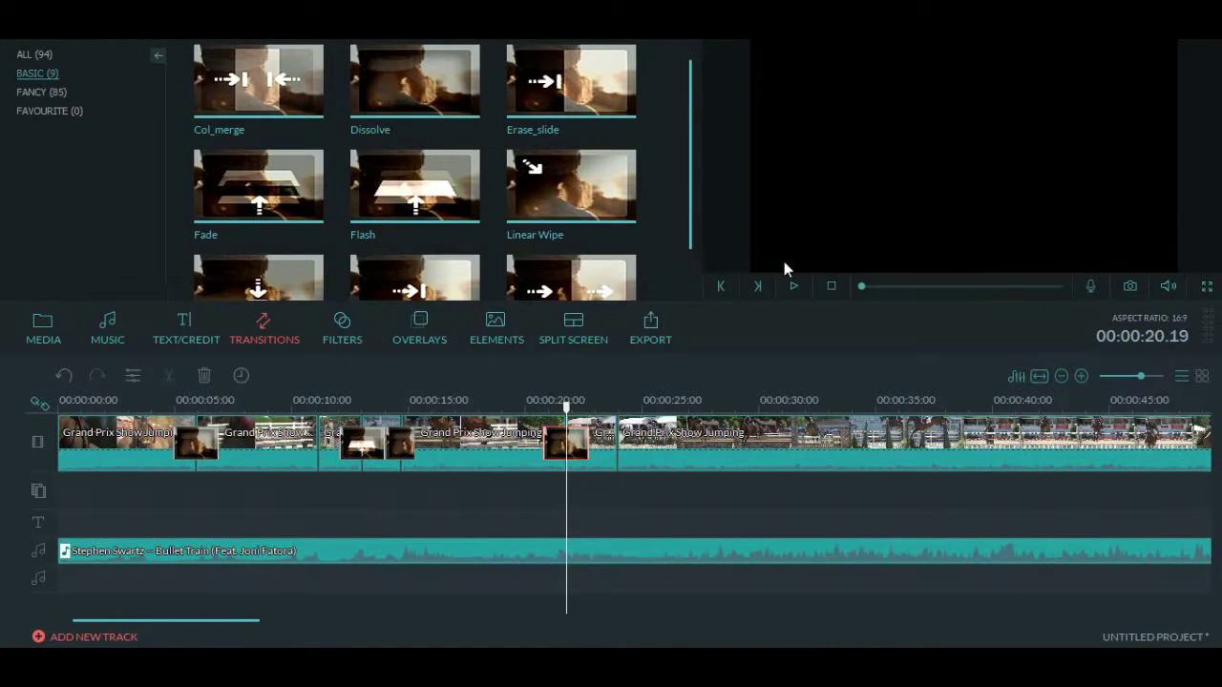
{"action": "left_click", "coordinate": [794, 286]}
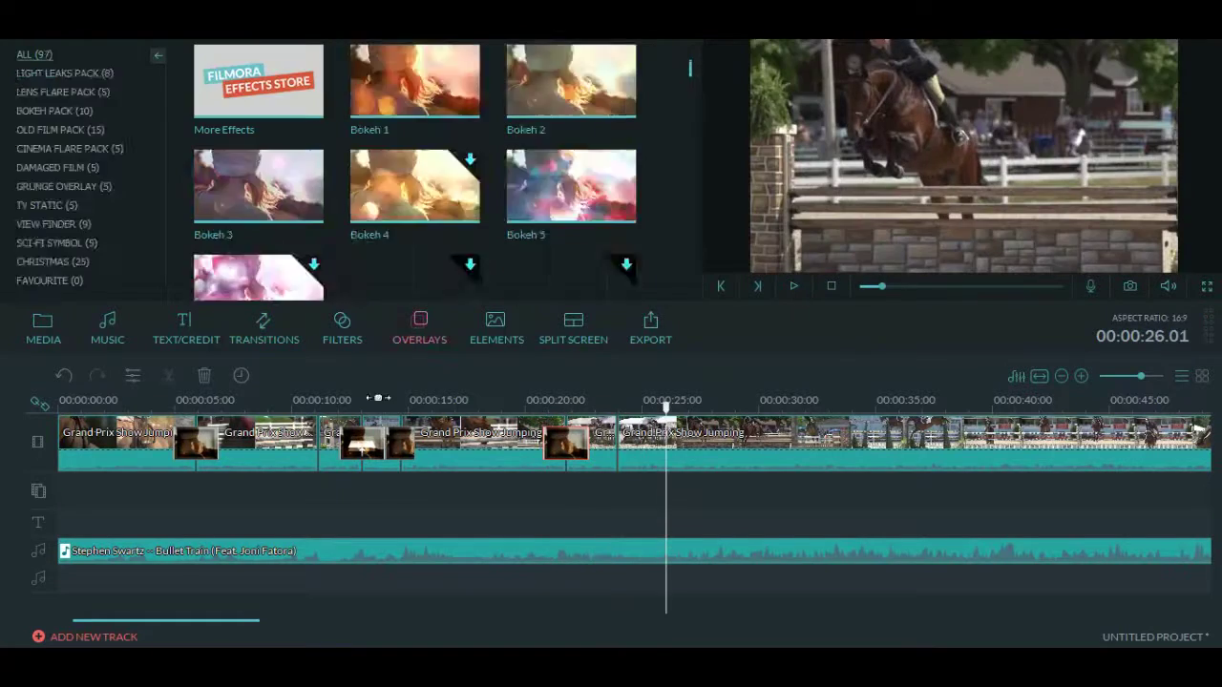
Browse the filter categories and apply the FocusColor filter from the Common category on the effect track below the video
{"action": "left_click", "coordinate": [342, 329]}
{"action": "left_click", "coordinate": [48, 91]}
{"action": "left_click", "coordinate": [50, 149]}
{"action": "left_click", "coordinate": [64, 205]}
{"action": "scroll", "coordinate": [414, 191], "scroll_direction": "down", "scroll_amount": 5}
{"action": "left_click", "coordinate": [47, 224]}
{"action": "scroll", "coordinate": [690, 96], "scroll_direction": "up", "scroll_amount": 5}
{"action": "scroll", "coordinate": [689, 95], "scroll_direction": "down", "scroll_amount": 4}
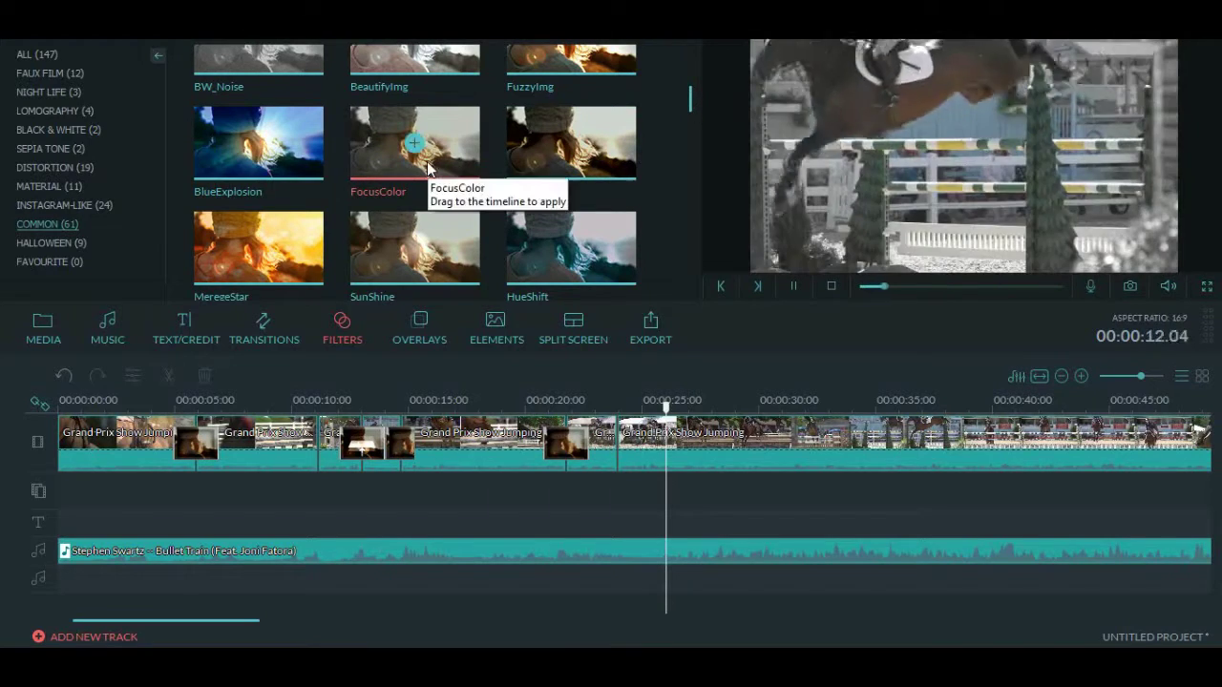
{"action": "left_click_drag", "start_coordinate": [415, 144], "coordinate": [114, 487]}
{"action": "left_click", "coordinate": [793, 285]}
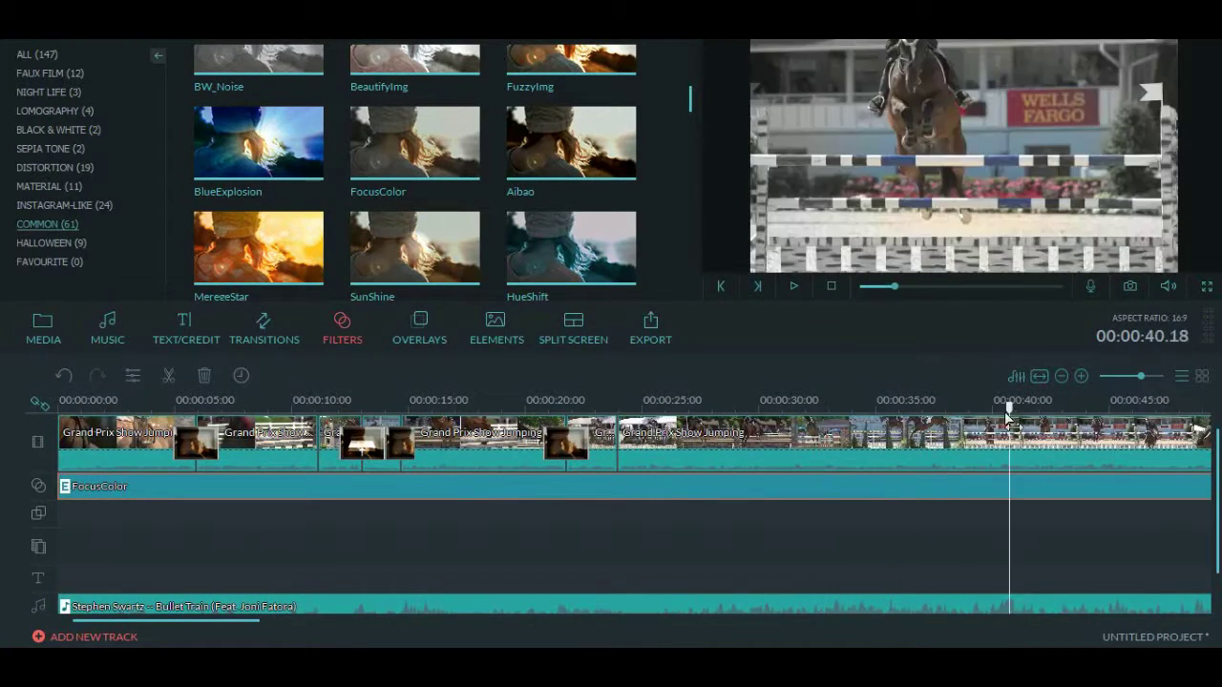
Split the show jumping clip at 00:00:26.18 and add a Dissolve transition at the cut
{"action": "left_click", "coordinate": [793, 286]}
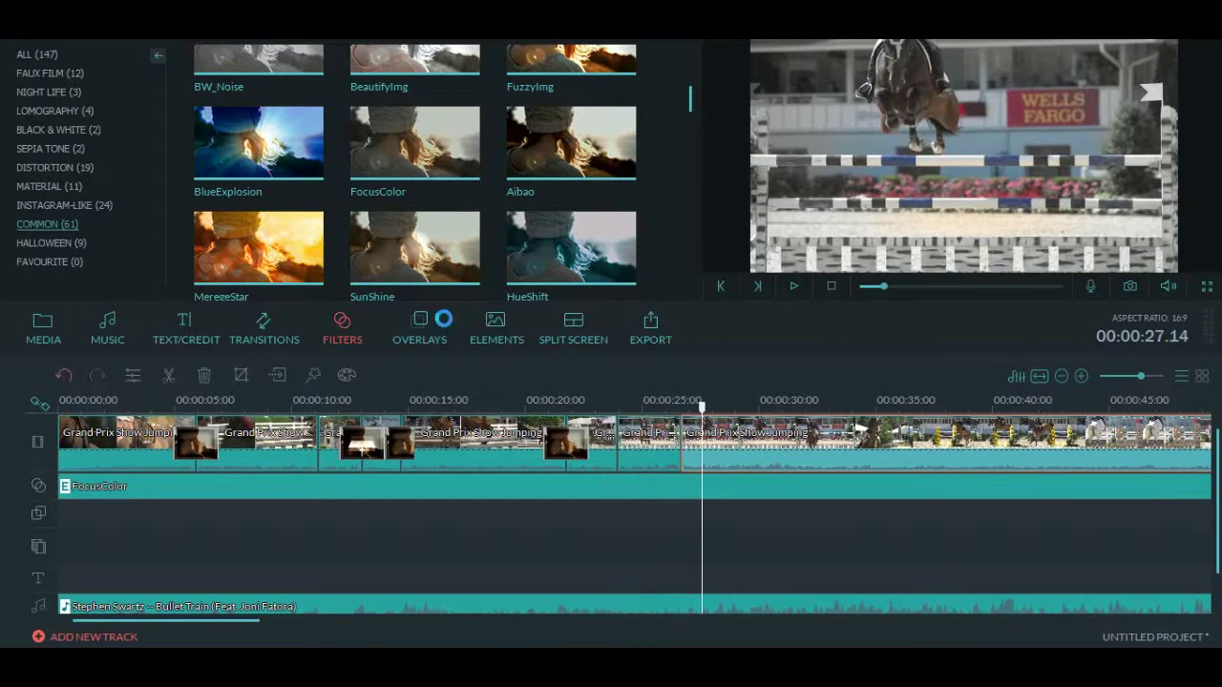
{"action": "left_click", "coordinate": [793, 286]}
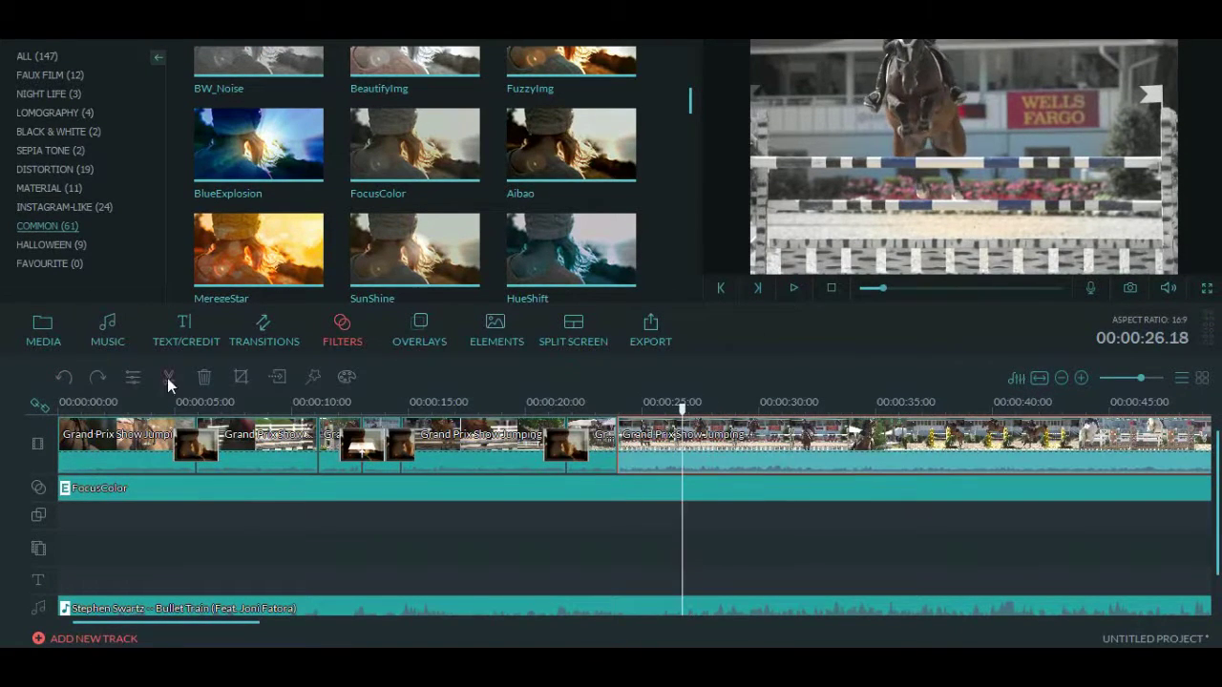
{"action": "left_click", "coordinate": [167, 375]}
{"action": "left_click", "coordinate": [793, 286]}
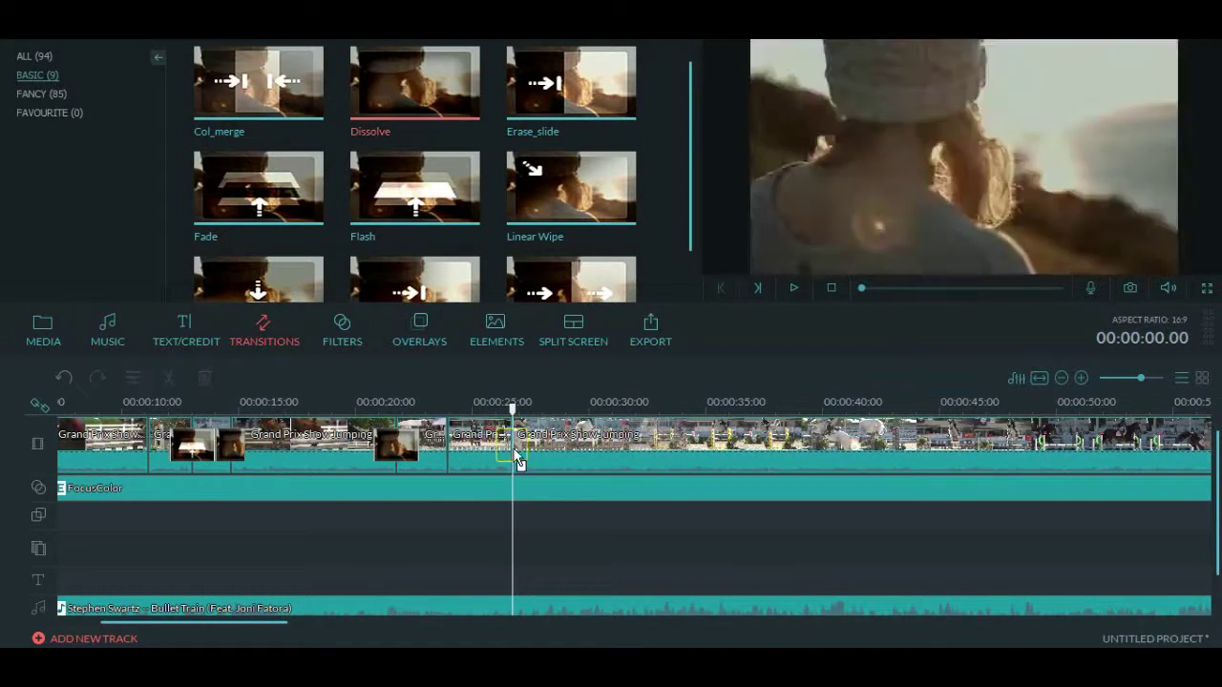
{"action": "left_click", "coordinate": [793, 286]}
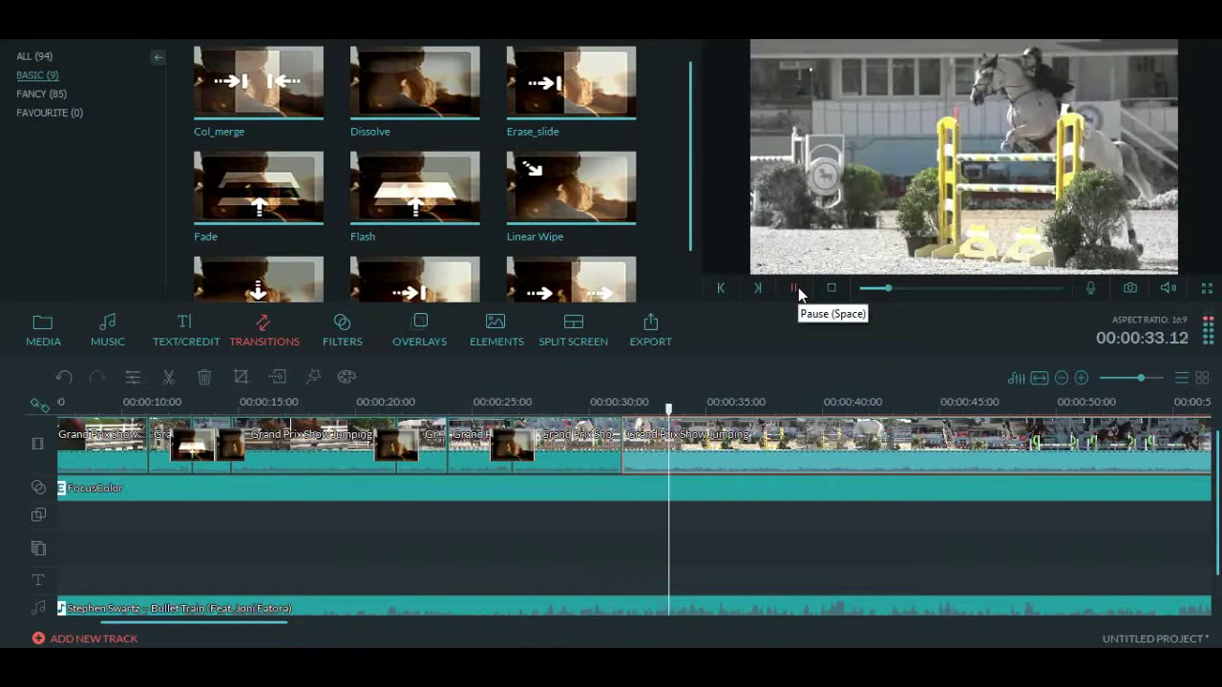
Play through the later footage and split it into shorter clips, with cuts near 00:02:13 and 00:02:23
{"action": "left_click", "coordinate": [514, 465]}
{"action": "left_click", "coordinate": [793, 287]}
{"action": "left_click_drag", "start_coordinate": [249, 621], "coordinate": [371, 622]}
{"action": "left_click", "coordinate": [698, 408]}
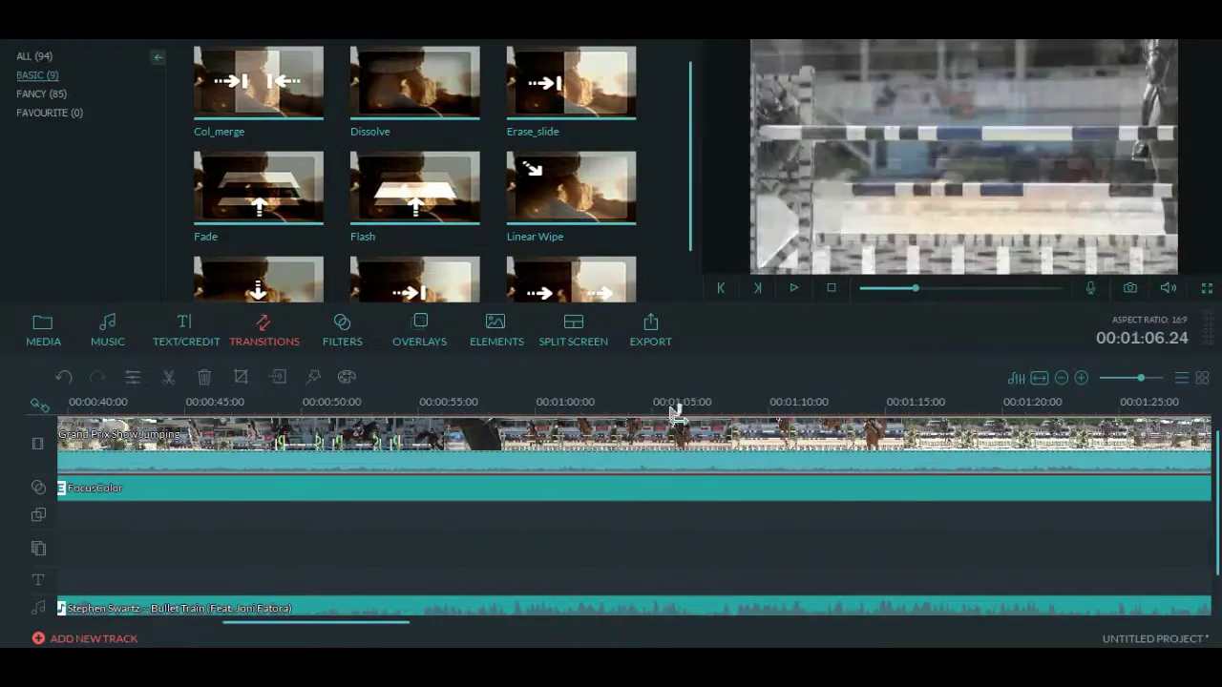
{"action": "left_click", "coordinate": [793, 287]}
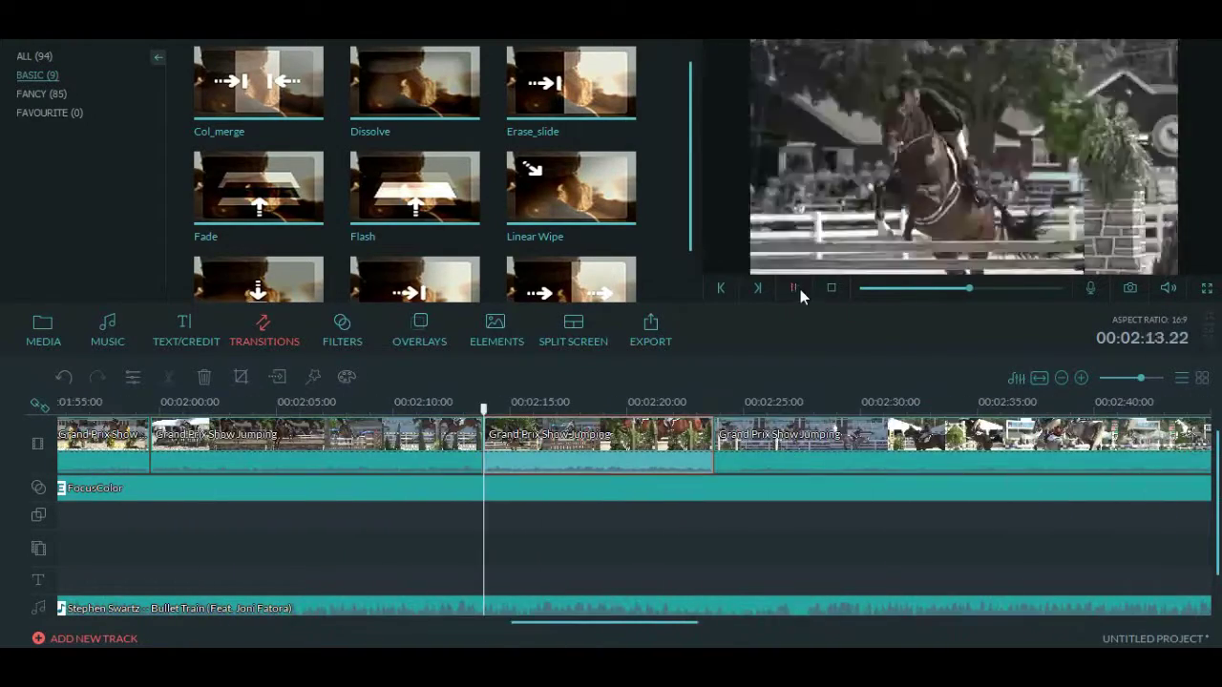
{"action": "key", "text": "space"}
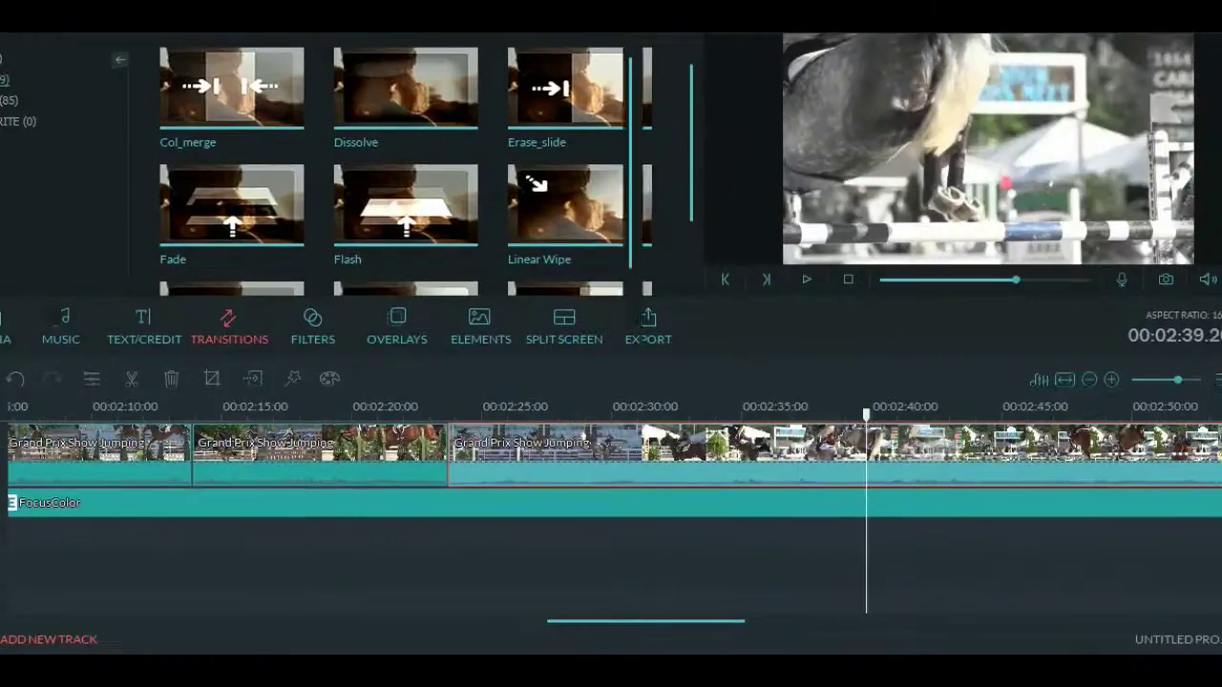
Add Dissolve transitions at the cuts near 00:00:31 and 00:00:36
{"action": "scroll", "coordinate": [1023, 505], "scroll_direction": "down", "scroll_amount": 5}
{"action": "left_click", "coordinate": [649, 407]}
{"action": "left_click", "coordinate": [793, 288]}
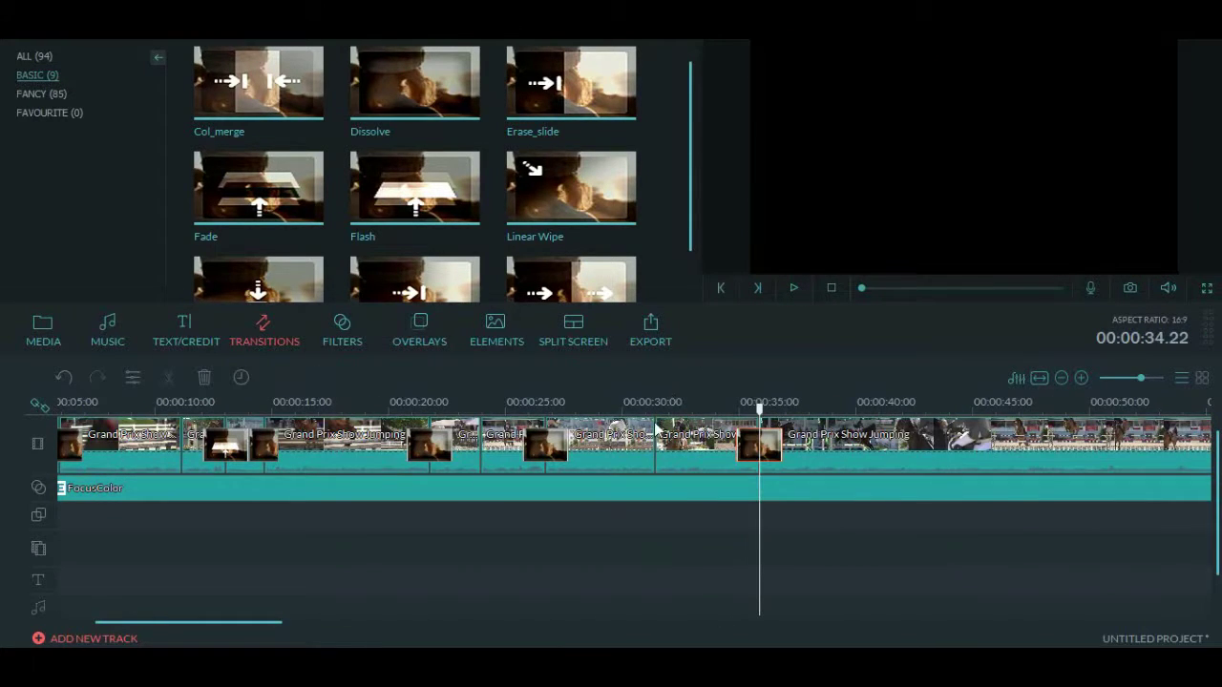
{"action": "left_click_drag", "start_coordinate": [414, 83], "coordinate": [658, 456]}
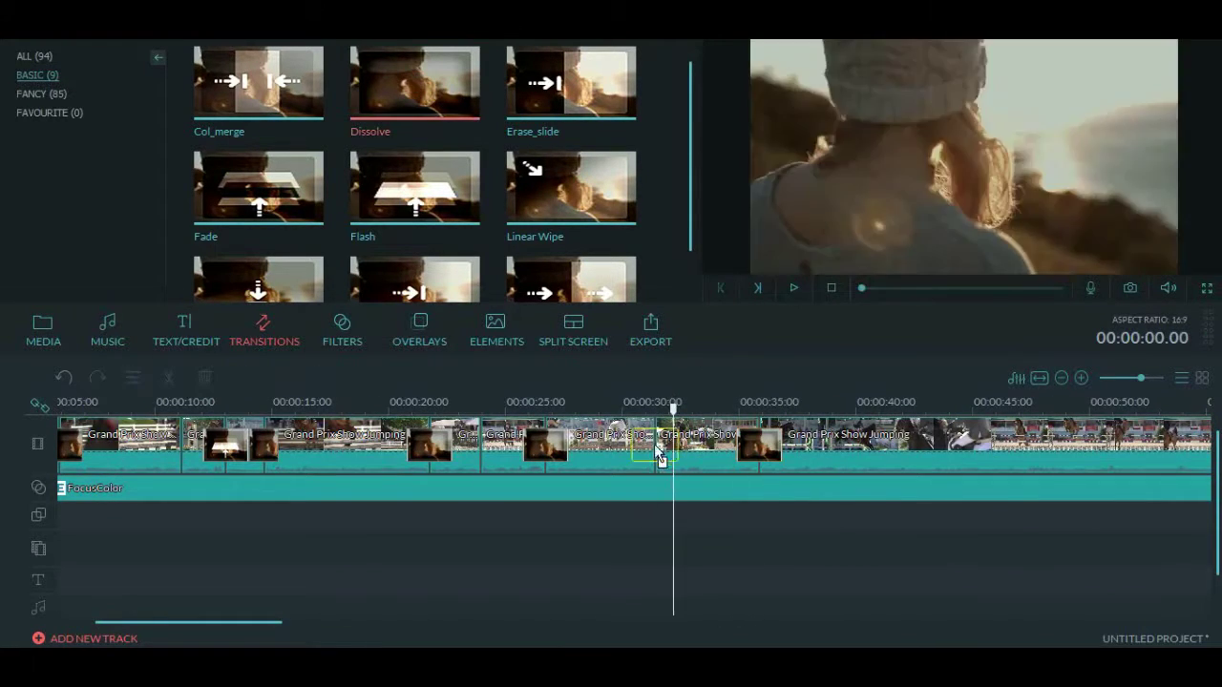
Split the footage near 00:00:48 and add a Dissolve transition at the cut
{"action": "left_click", "coordinate": [793, 287]}
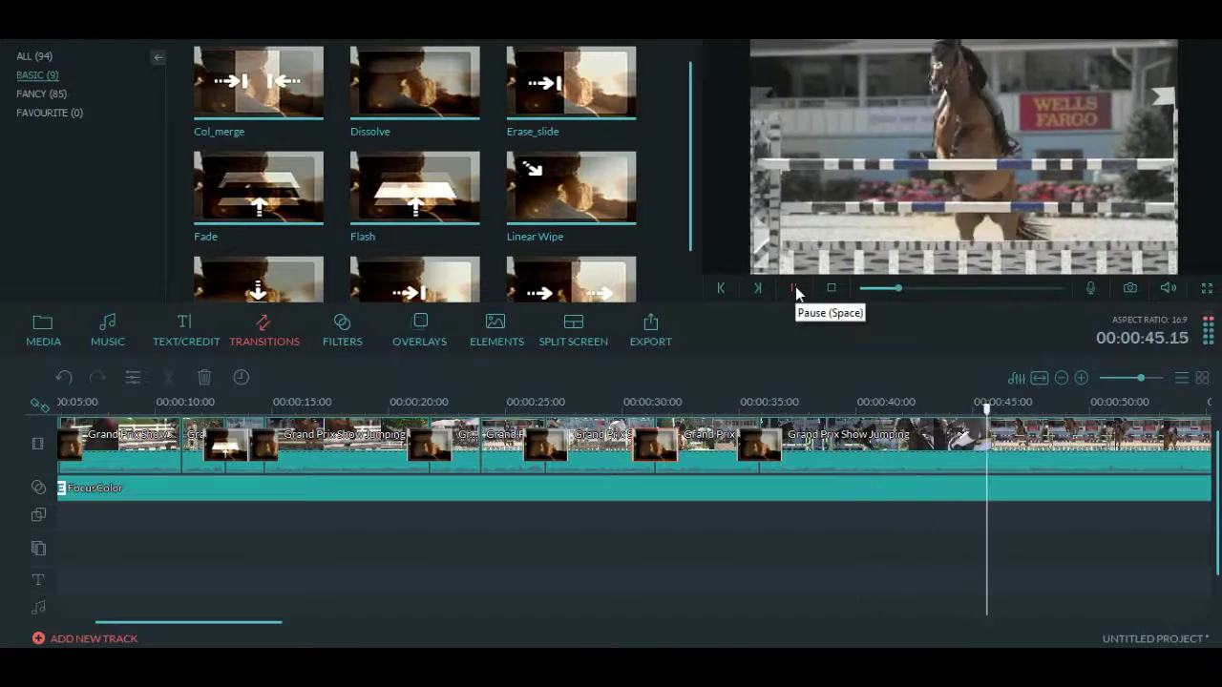
{"action": "key", "text": "ctrl+z"}
{"action": "left_click", "coordinate": [793, 287]}
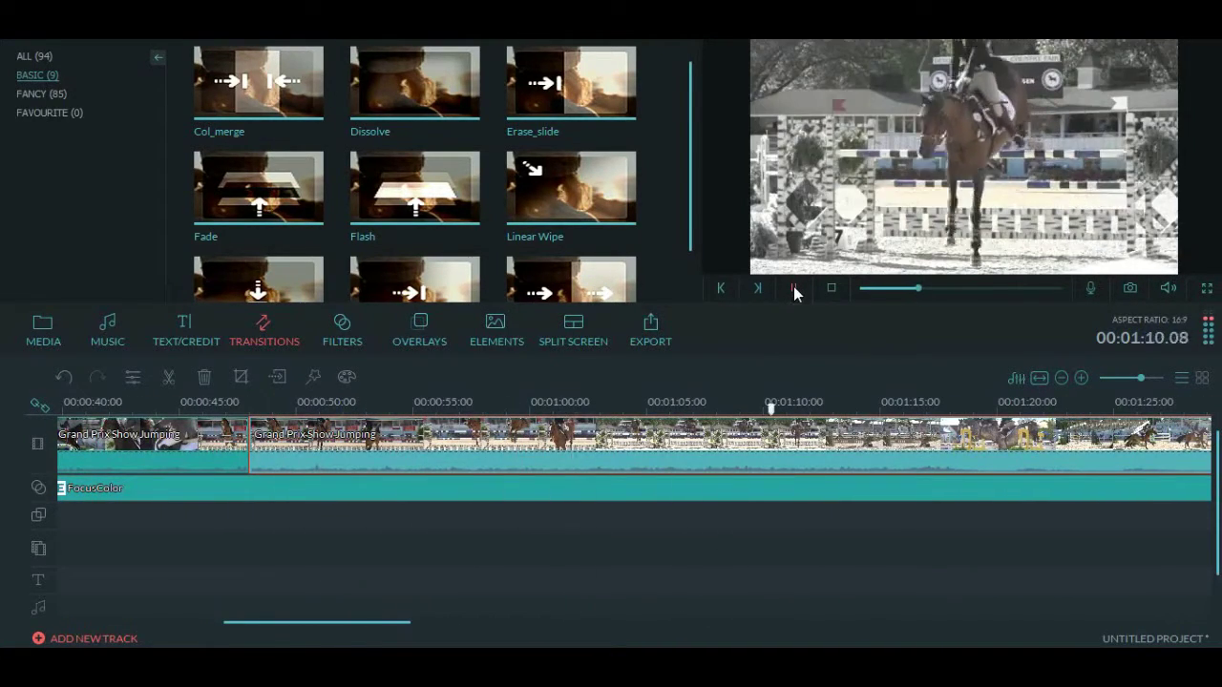
{"action": "key", "text": "ctrl+z"}
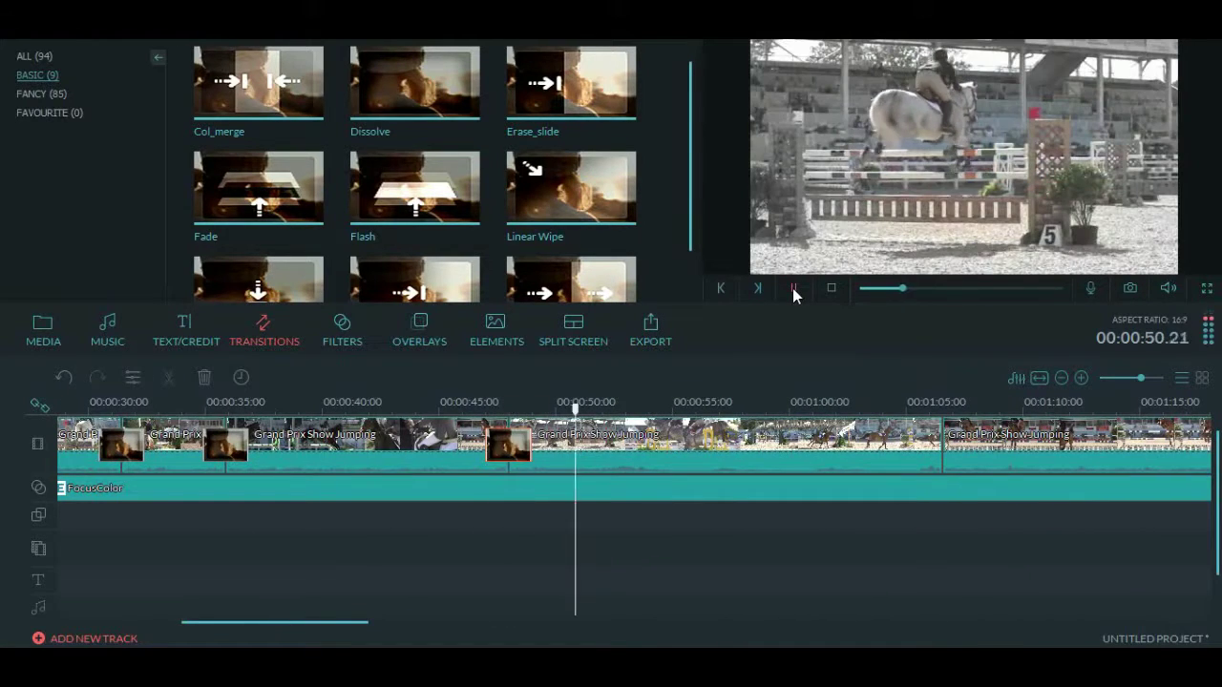
Split the clip at 00:00:51.12, trim out surplus footage, and add a Dissolve transition there
{"action": "left_click", "coordinate": [793, 287]}
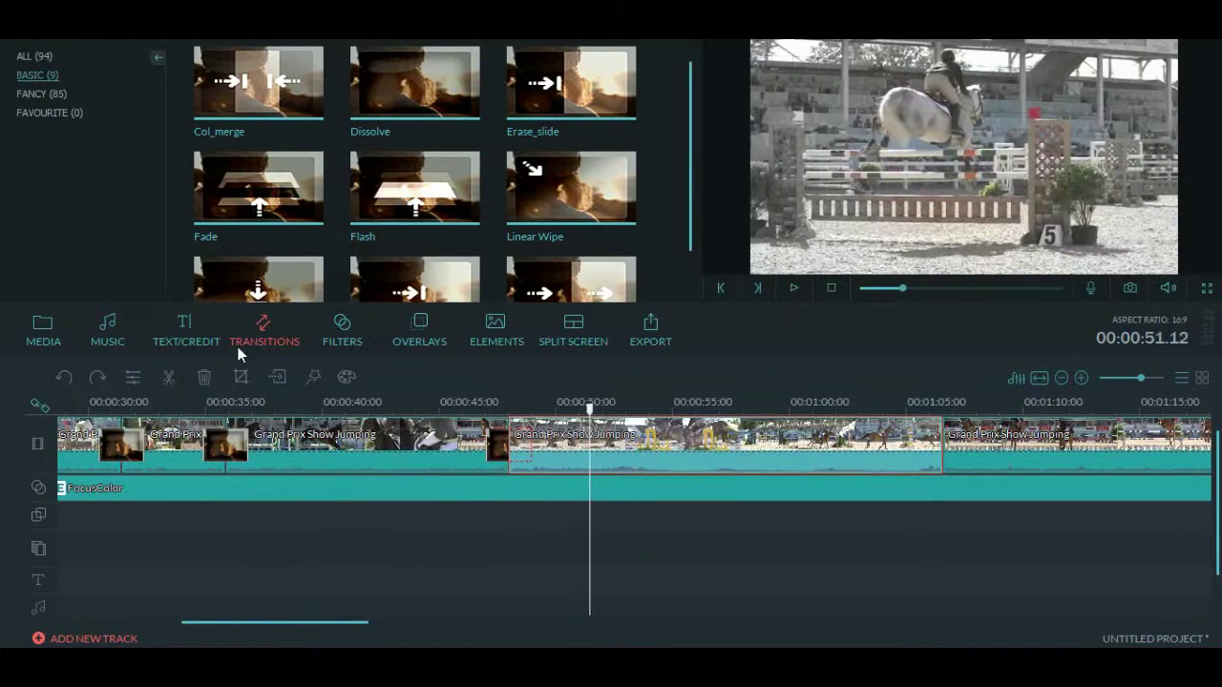
{"action": "left_click_drag", "start_coordinate": [622, 411], "coordinate": [603, 449]}
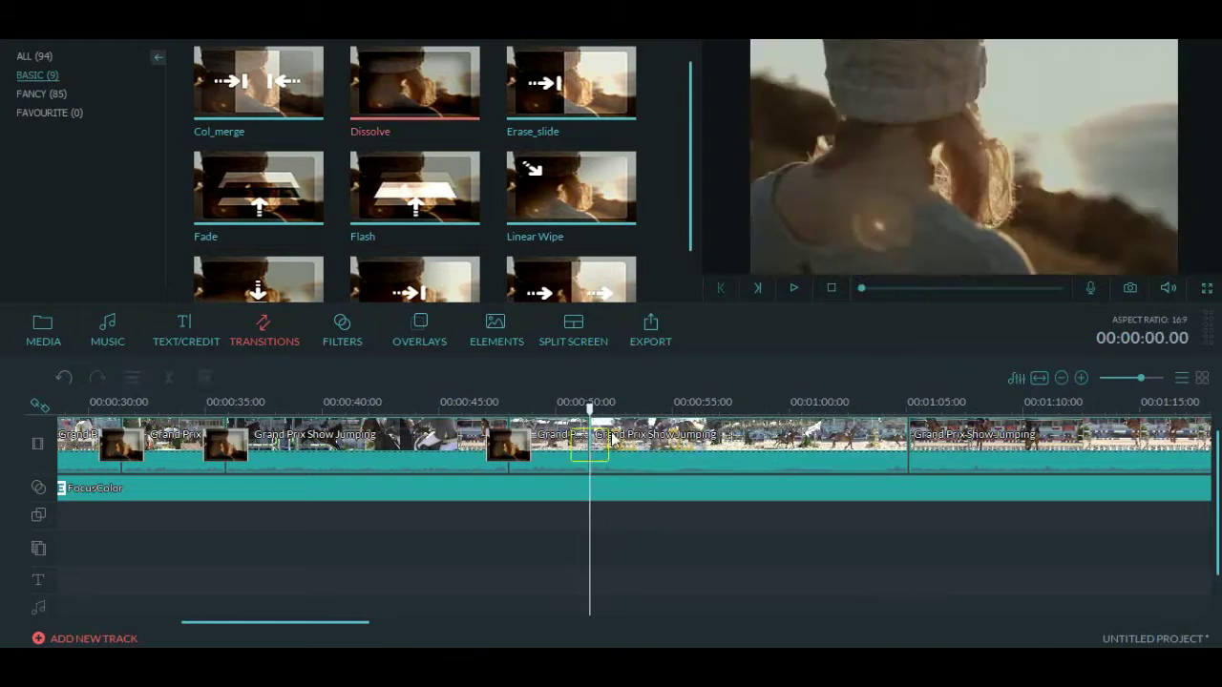
{"action": "left_click", "coordinate": [795, 291]}
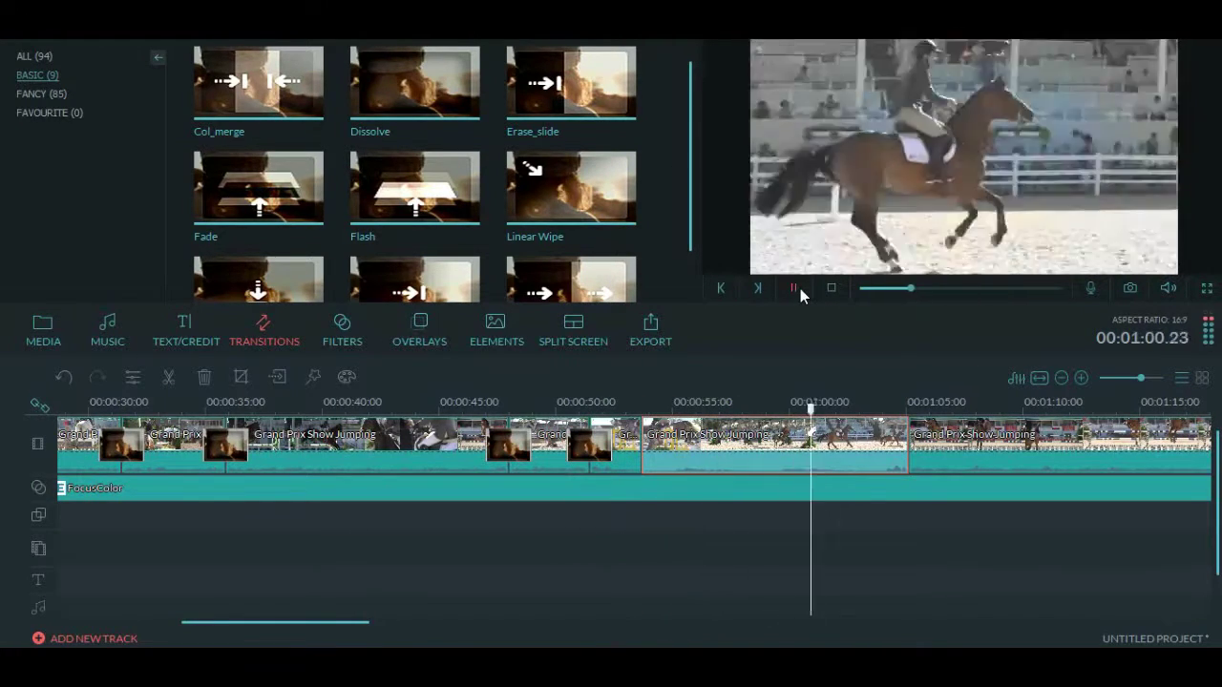
Review the footage up to 00:02:39.20, isolate a short clip starting near 00:00:53, and add a Dissolve transition at its start
{"action": "left_click", "coordinate": [907, 422]}
{"action": "left_click", "coordinate": [795, 291]}
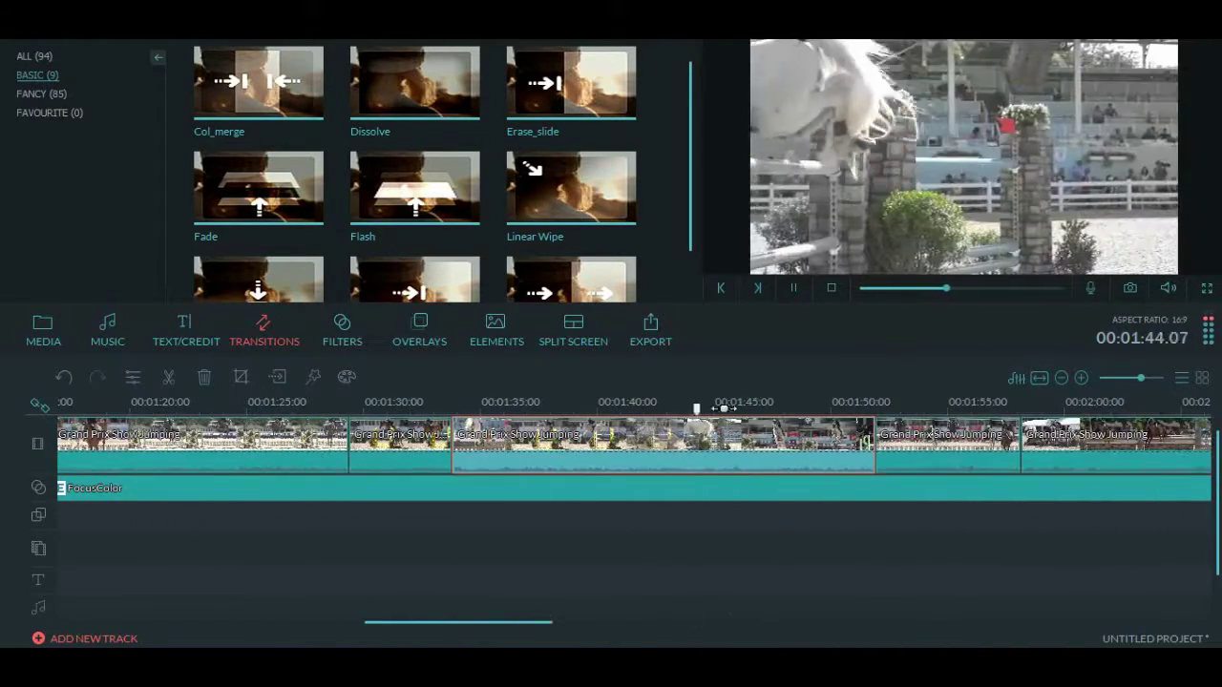
{"action": "left_click", "coordinate": [708, 410]}
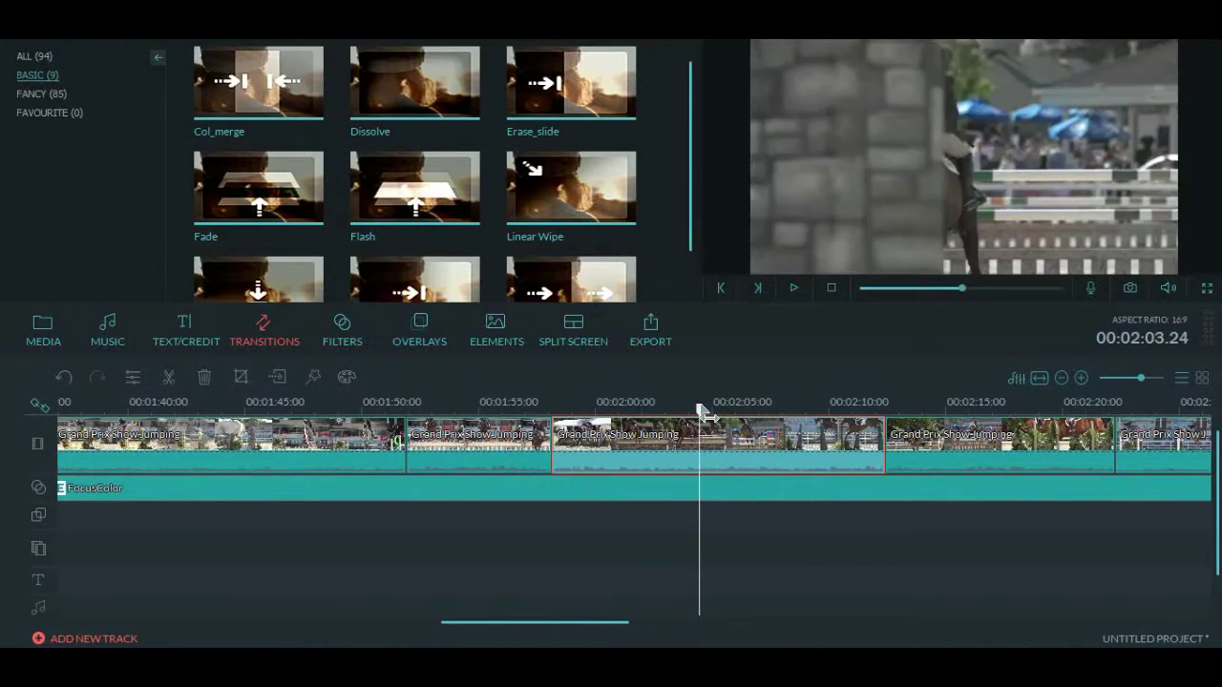
{"action": "left_click", "coordinate": [794, 290]}
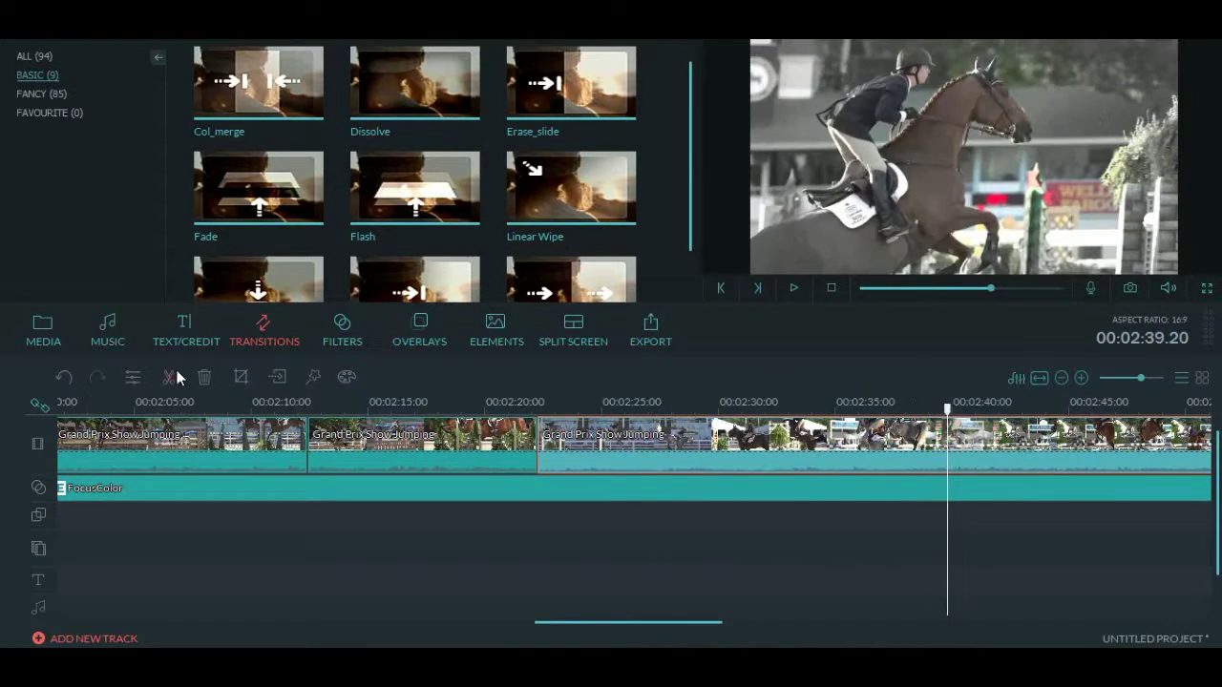
{"action": "scroll", "coordinate": [1019, 458], "scroll_direction": "up", "scroll_amount": 5}
{"action": "left_click", "coordinate": [1019, 458]}
{"action": "left_click", "coordinate": [794, 288]}
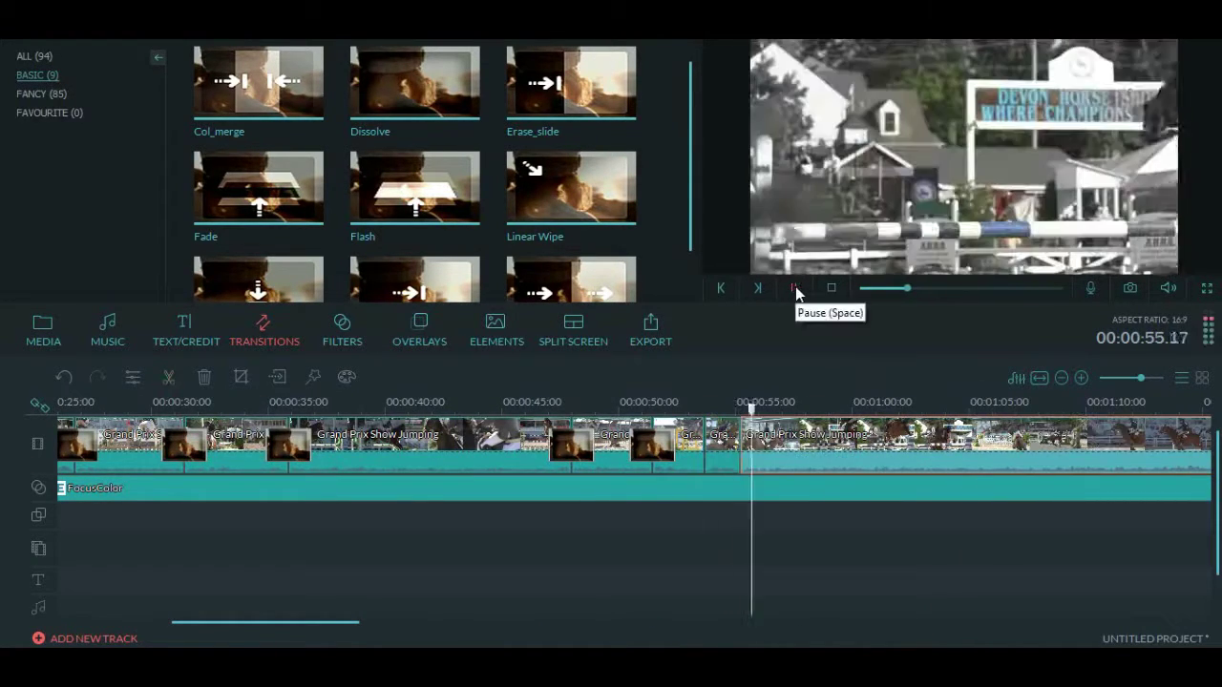
{"action": "left_click", "coordinate": [794, 287]}
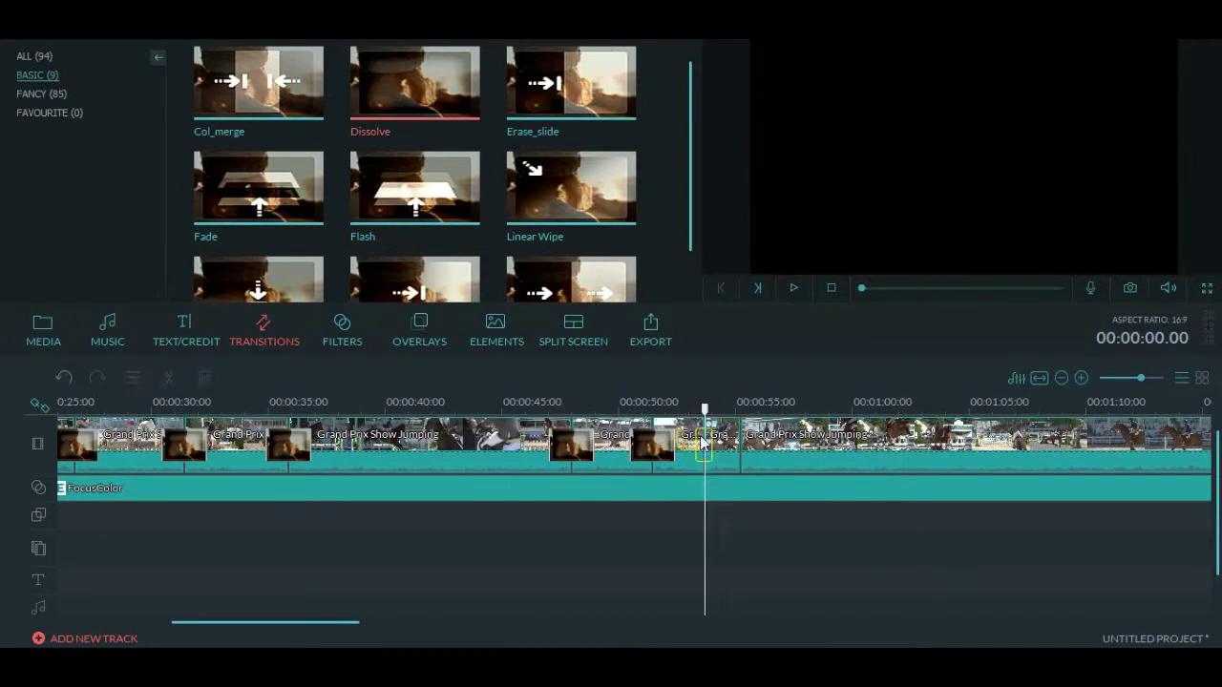
Add a Dissolve transition at the cut near 00:00:55 and split the following clip near 00:01:00
{"action": "left_click_drag", "start_coordinate": [310, 615], "coordinate": [373, 618]}
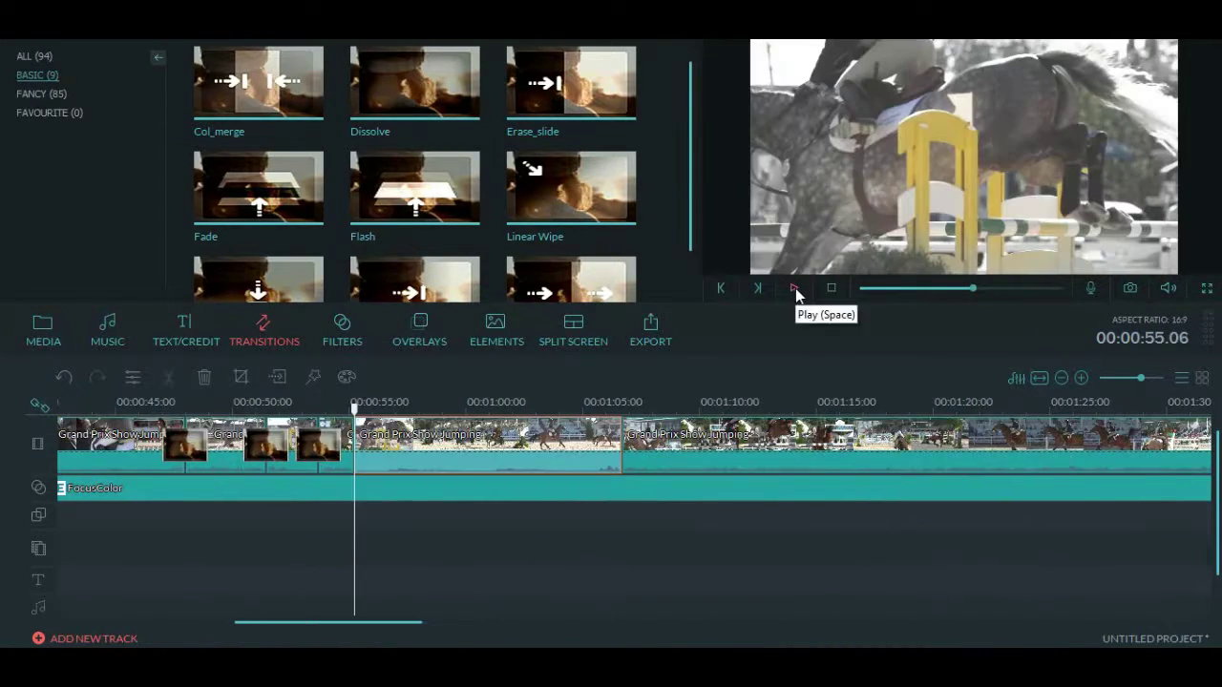
{"action": "left_click", "coordinate": [164, 378]}
{"action": "left_click", "coordinate": [794, 288]}
{"action": "left_click", "coordinate": [69, 373]}
{"action": "left_click", "coordinate": [794, 287]}
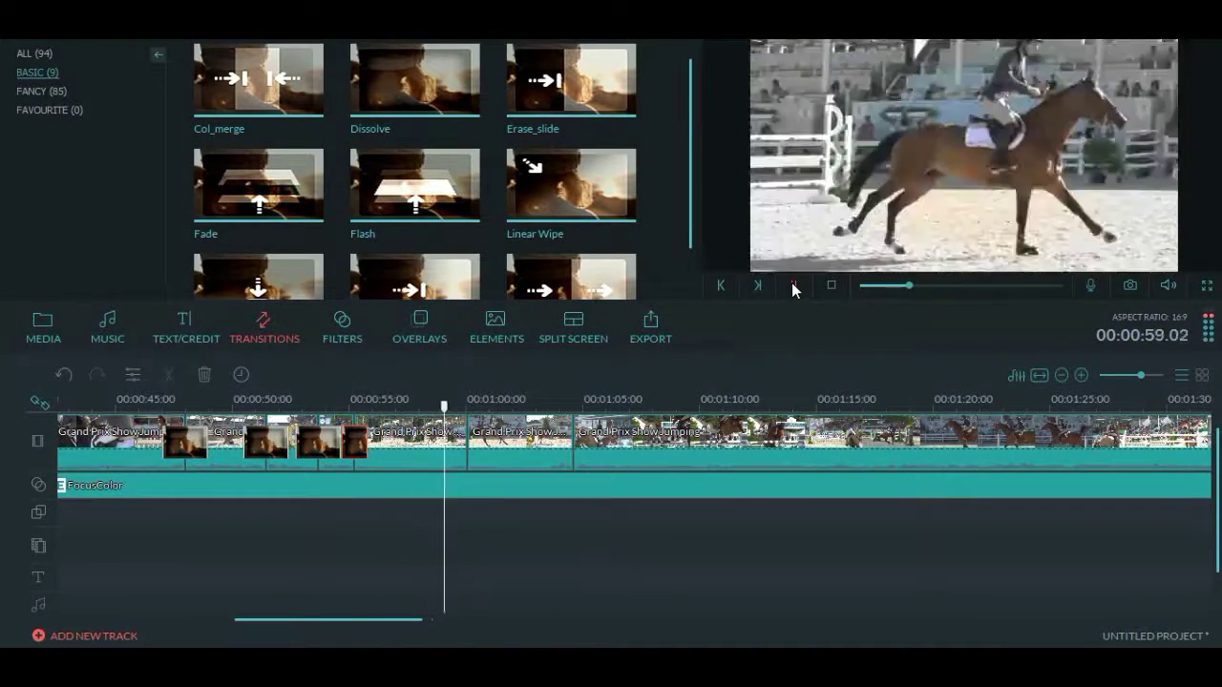
Trim the following footage and add Dissolve transitions at the cuts near 00:01:00, 00:01:02, 00:01:05 and 00:01:07
{"action": "left_click", "coordinate": [625, 425]}
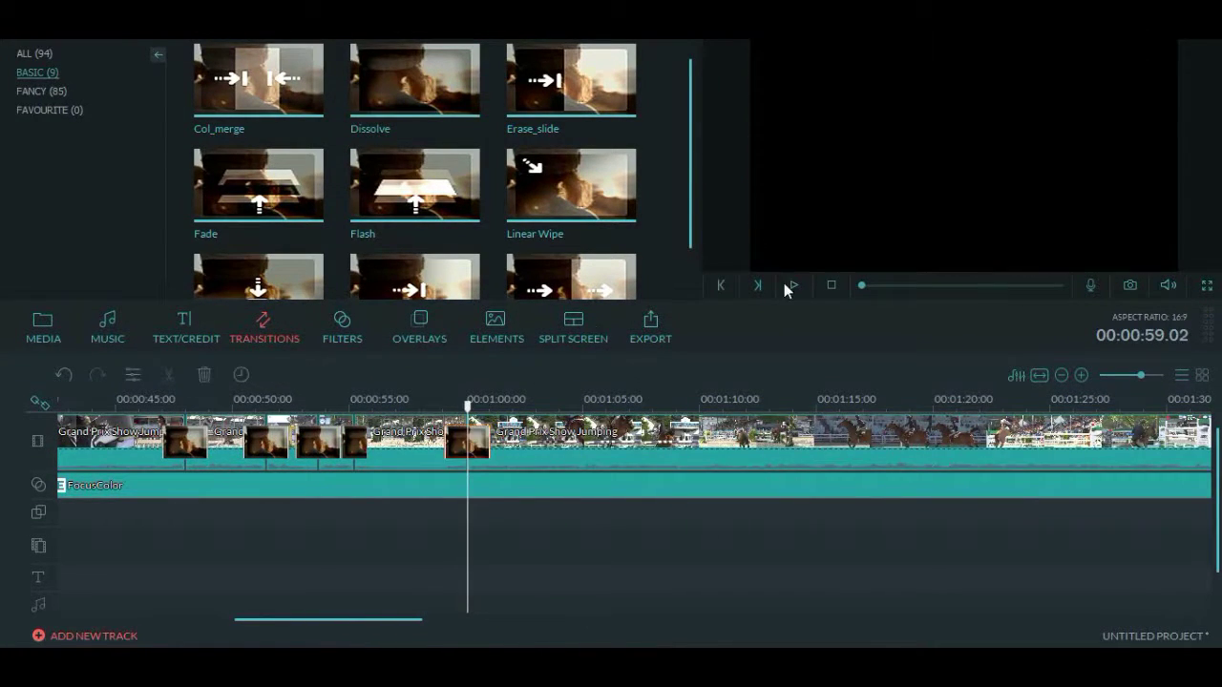
{"action": "left_click", "coordinate": [795, 285]}
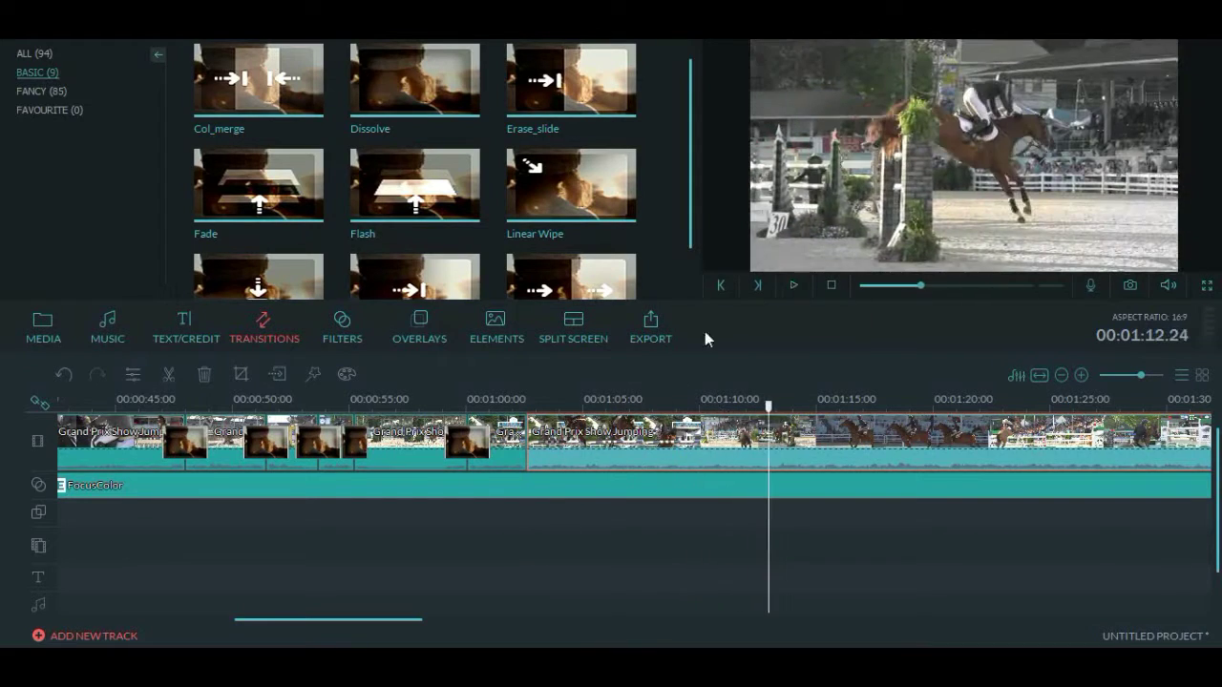
{"action": "left_click", "coordinate": [795, 288]}
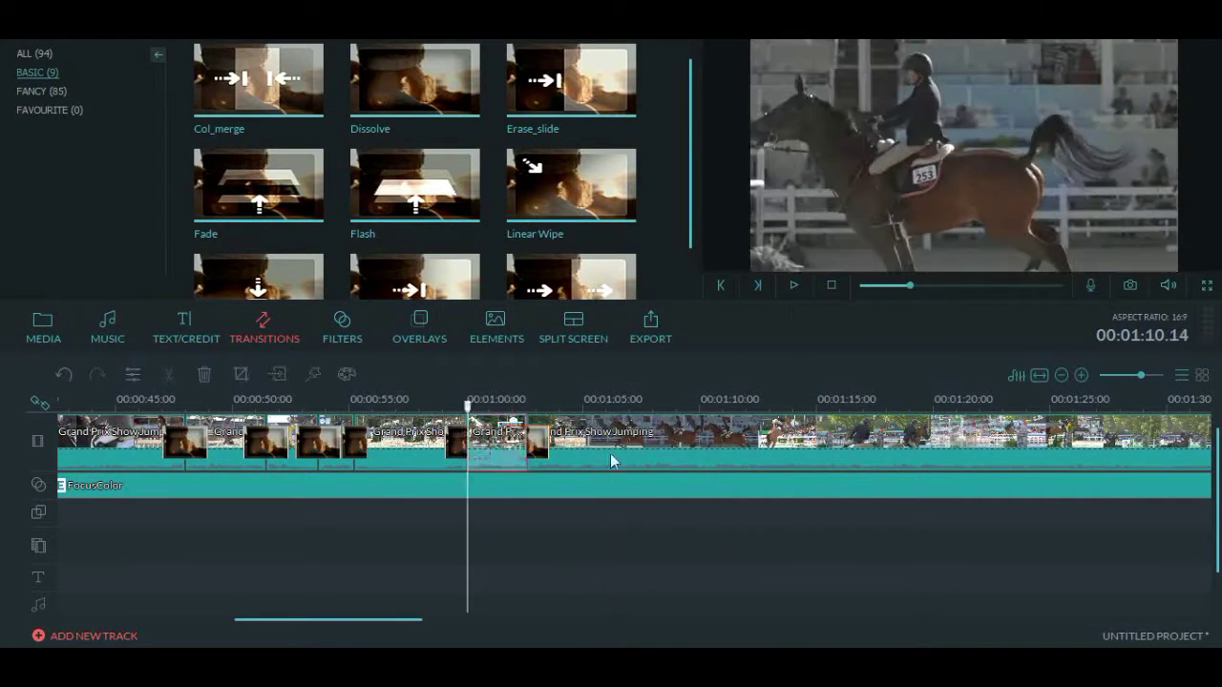
{"action": "left_click", "coordinate": [794, 286]}
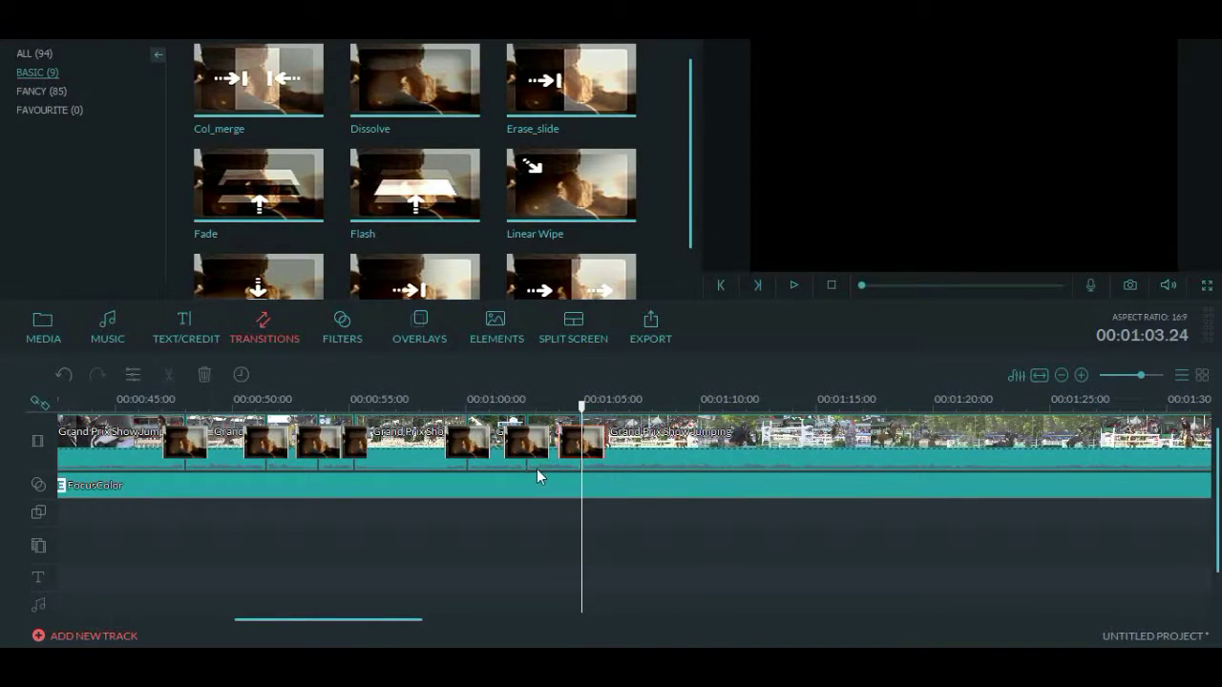
{"action": "left_click", "coordinate": [795, 286]}
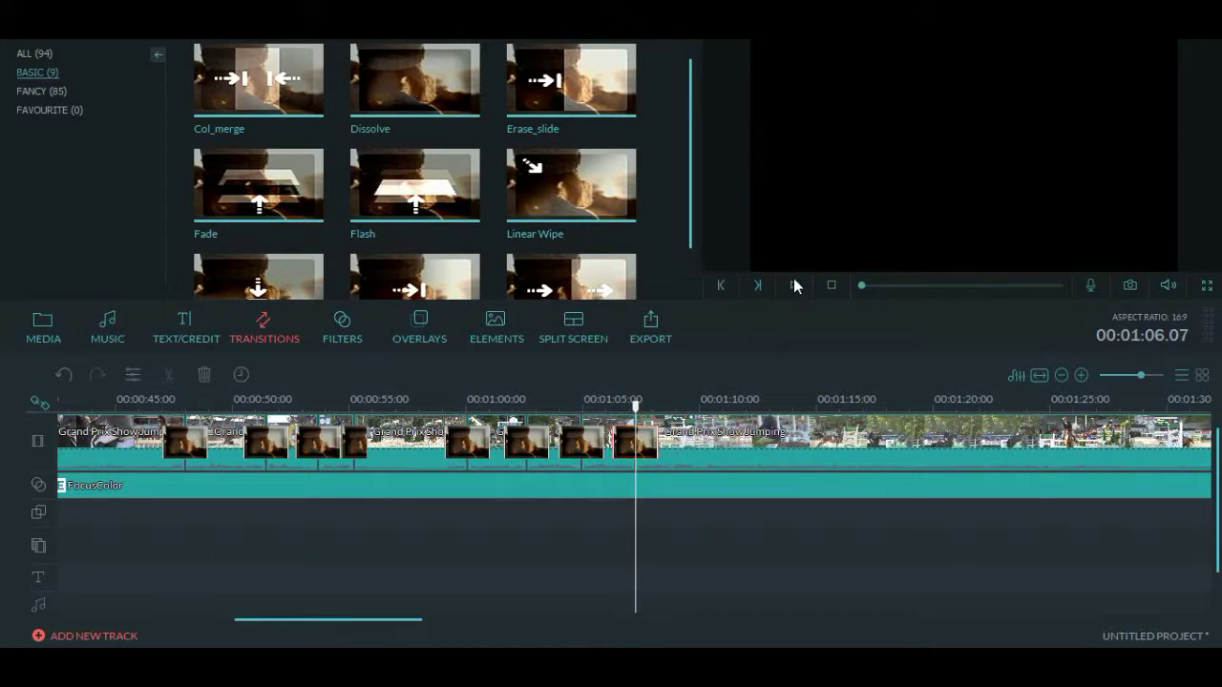
Trim the following footage, adding Dissolve transitions at the cuts near 00:01:14, 00:01:25 and 00:01:28, and split the clip at 00:01:34.12
{"action": "left_click", "coordinate": [795, 286]}
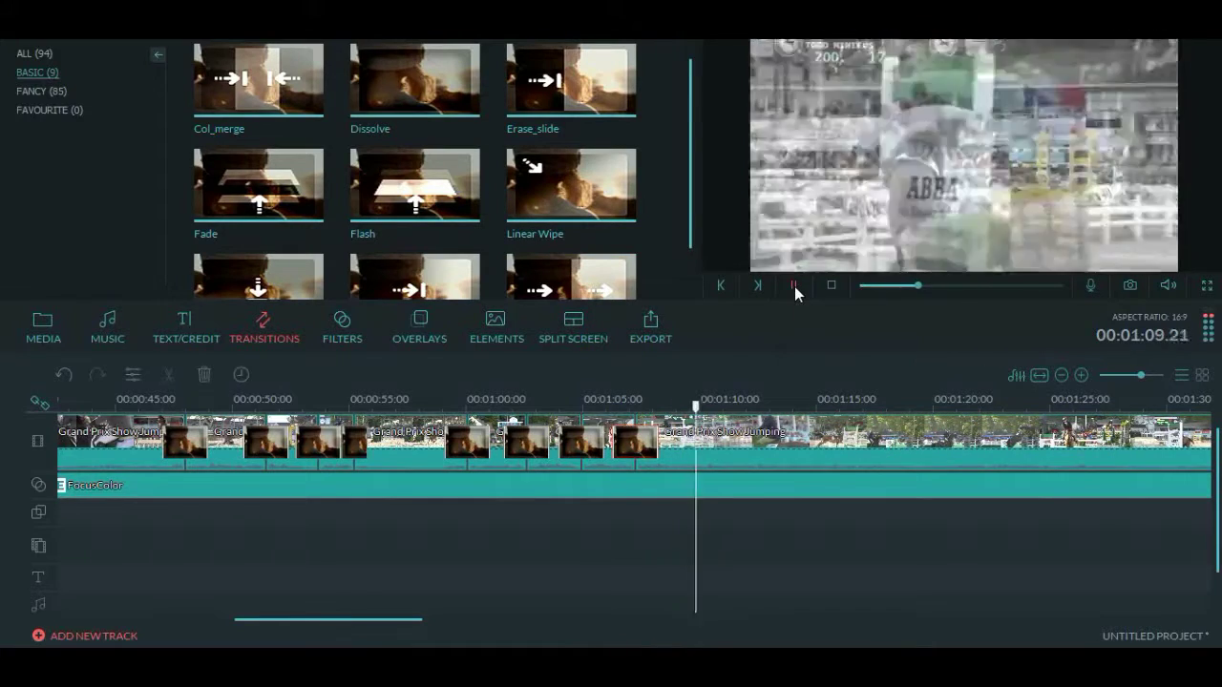
{"action": "left_click", "coordinate": [795, 285]}
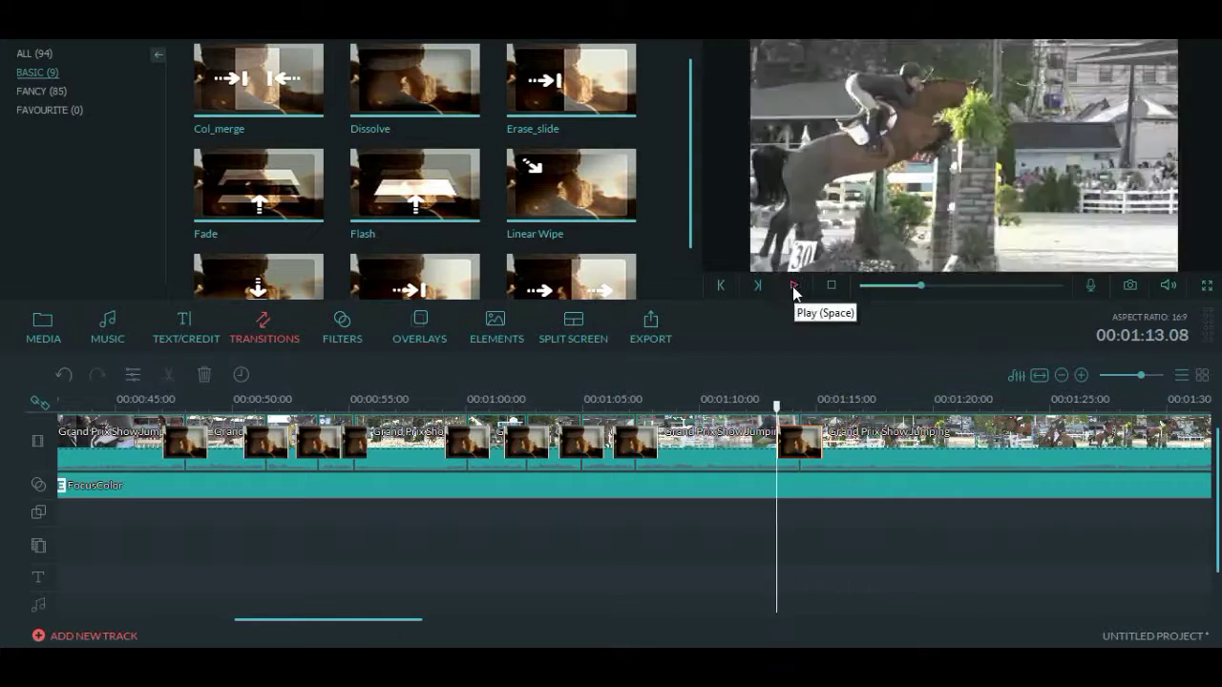
{"action": "left_click", "coordinate": [794, 287]}
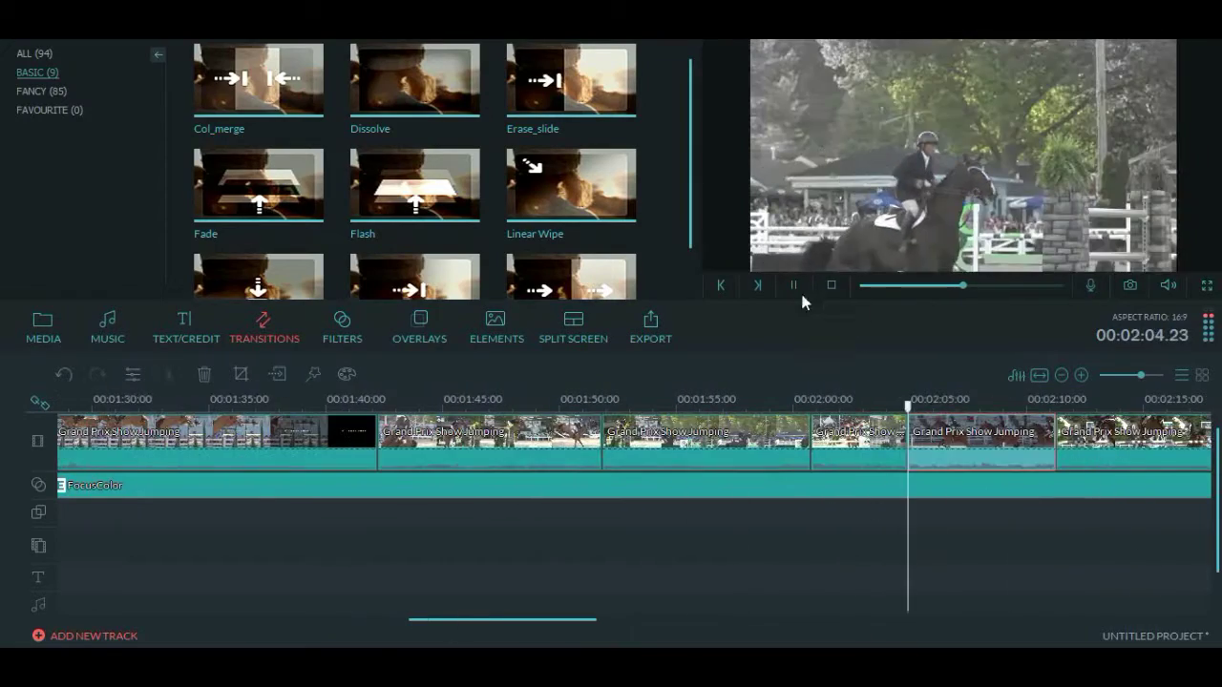
{"action": "left_click", "coordinate": [794, 286]}
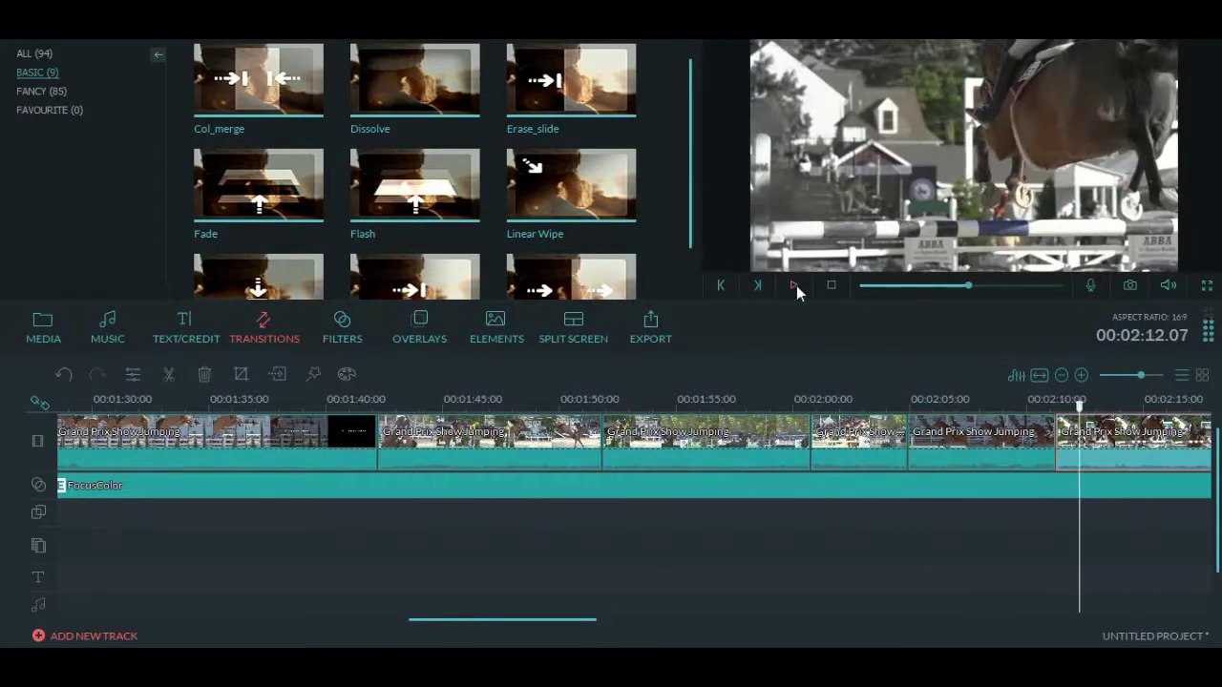
{"action": "left_click", "coordinate": [793, 286]}
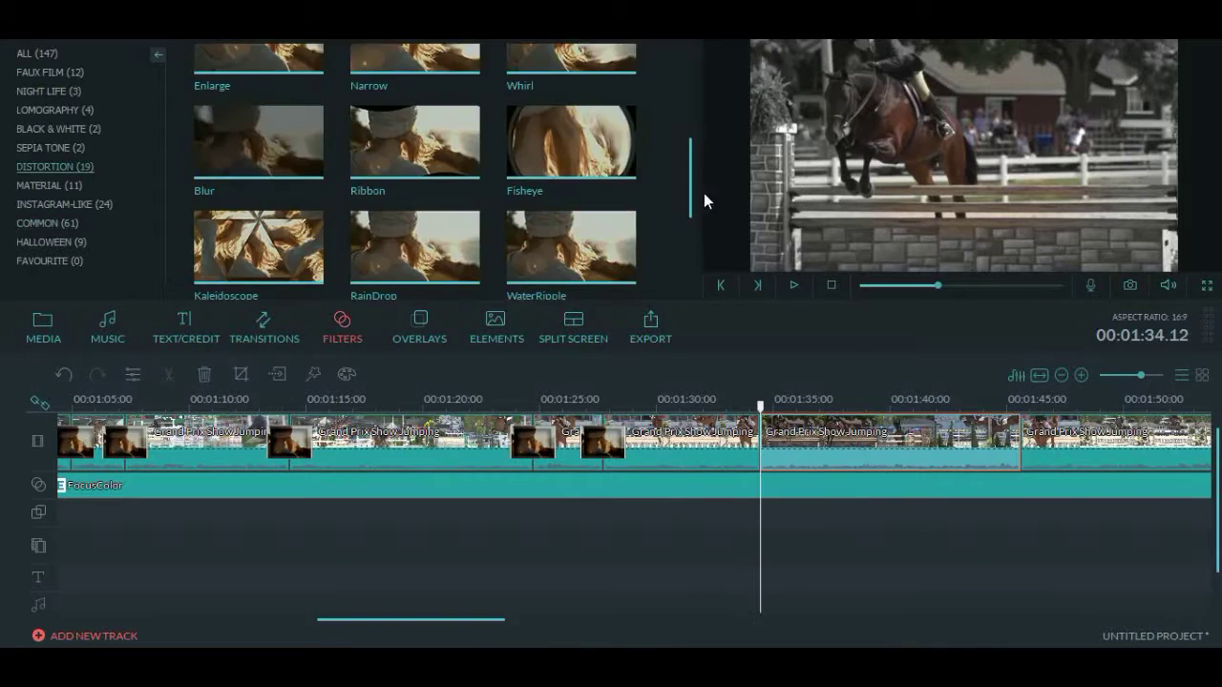
Apply a Flip filter to the clip from 00:01:34.12 to about 00:01:39.20, and add Dissolve transitions at both its ends
{"action": "left_click_drag", "start_coordinate": [779, 532], "coordinate": [780, 520]}
{"action": "left_click", "coordinate": [265, 329]}
{"action": "left_click", "coordinate": [793, 285]}
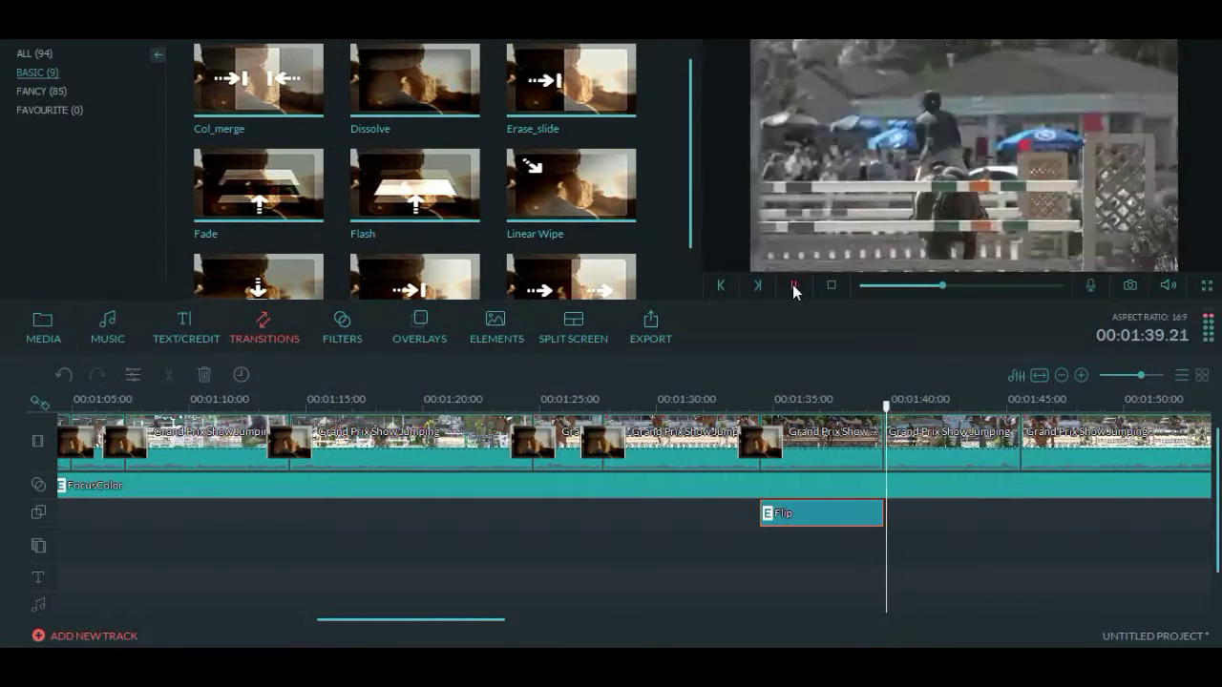
{"action": "left_click", "coordinate": [794, 286]}
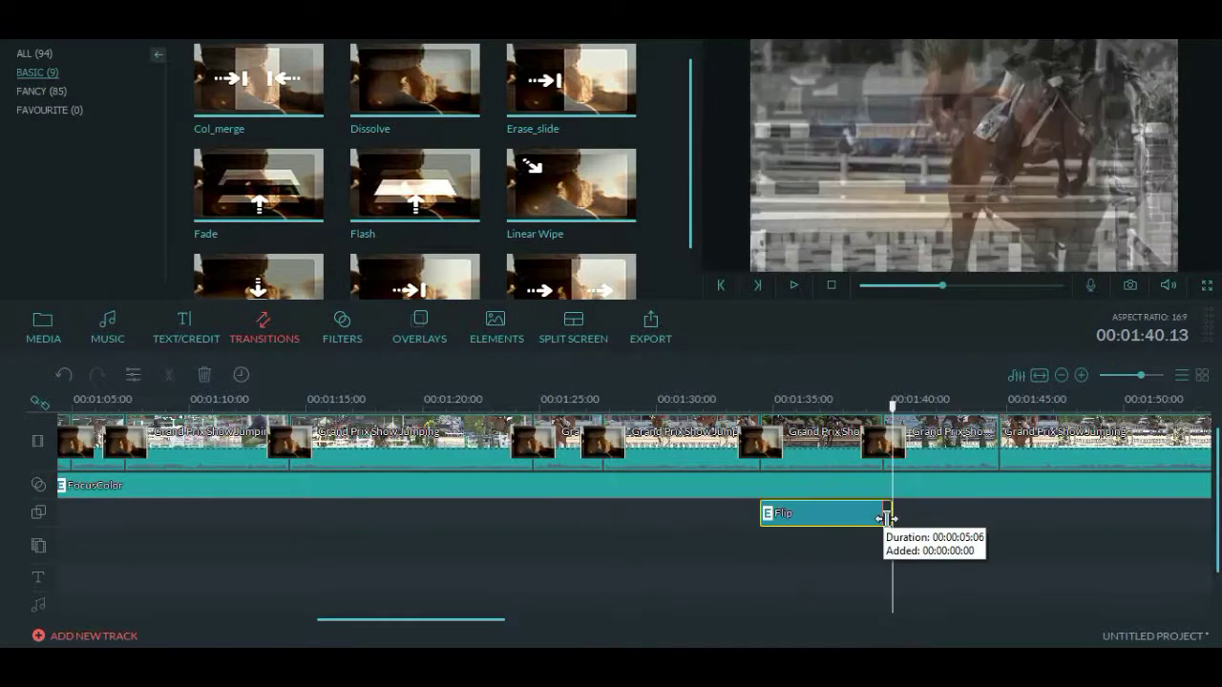
{"action": "left_click", "coordinate": [878, 513]}
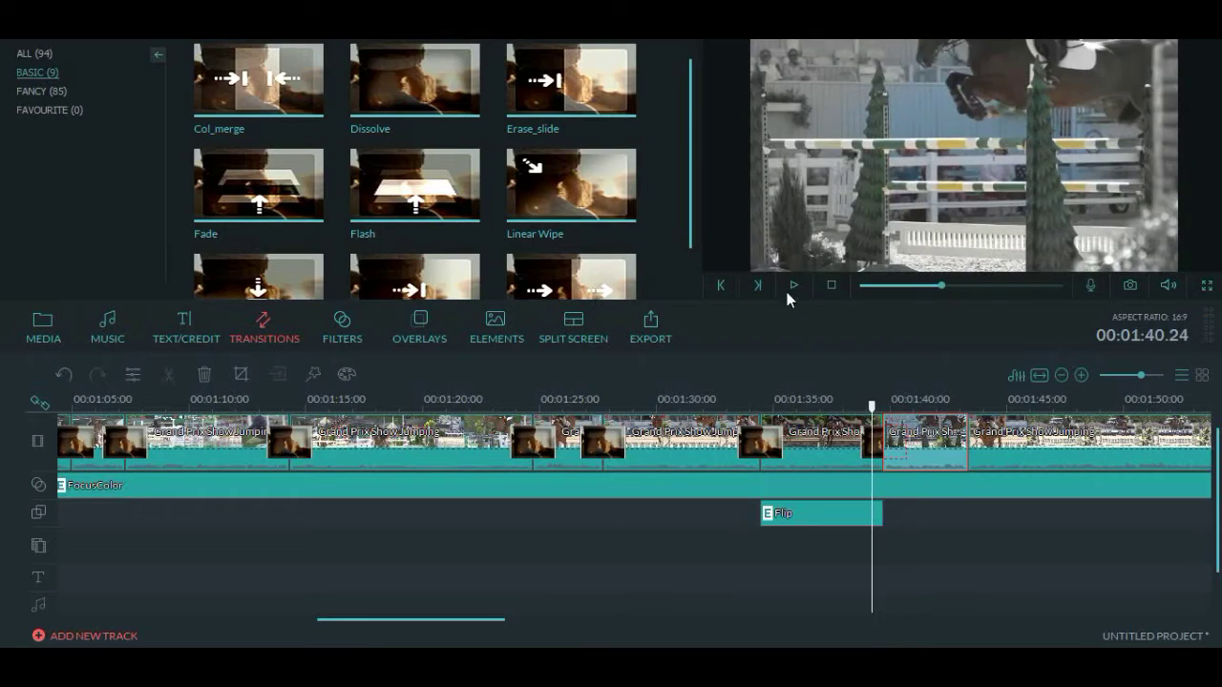
Trim the footage after the flipped clip and add Dissolve transitions at the cuts near 00:01:43, 00:01:47 and 00:01:51
{"action": "left_click", "coordinate": [1172, 452]}
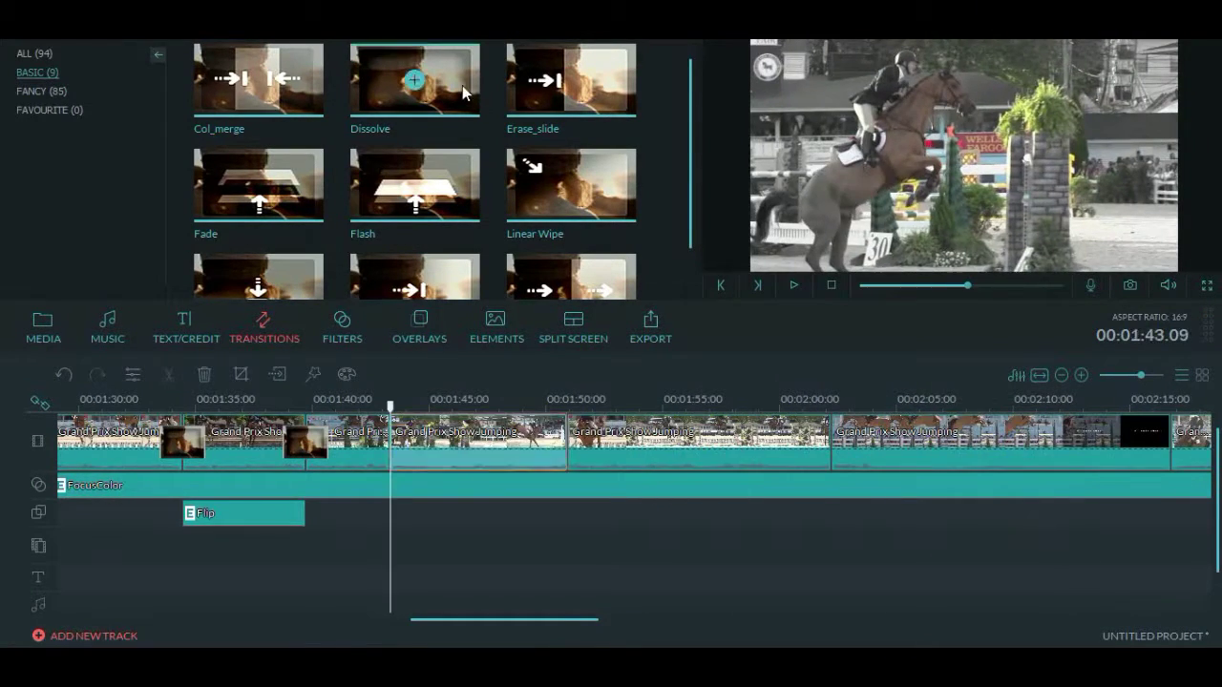
{"action": "left_click", "coordinate": [794, 285]}
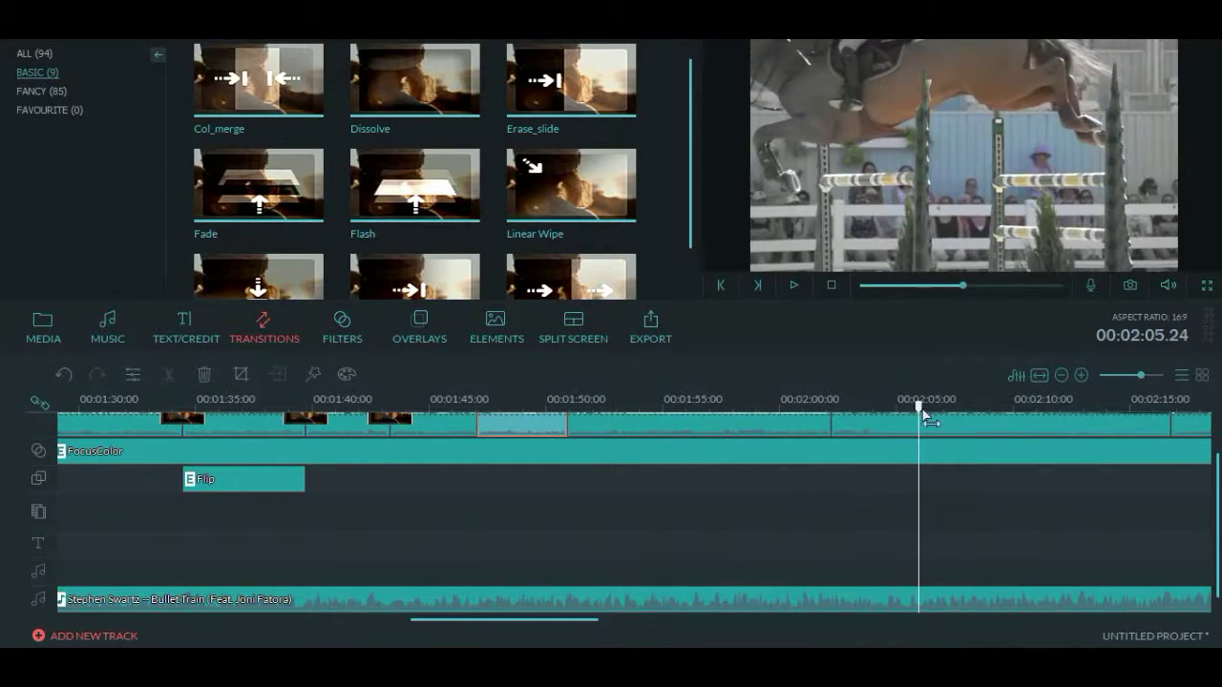
{"action": "left_click", "coordinate": [793, 284]}
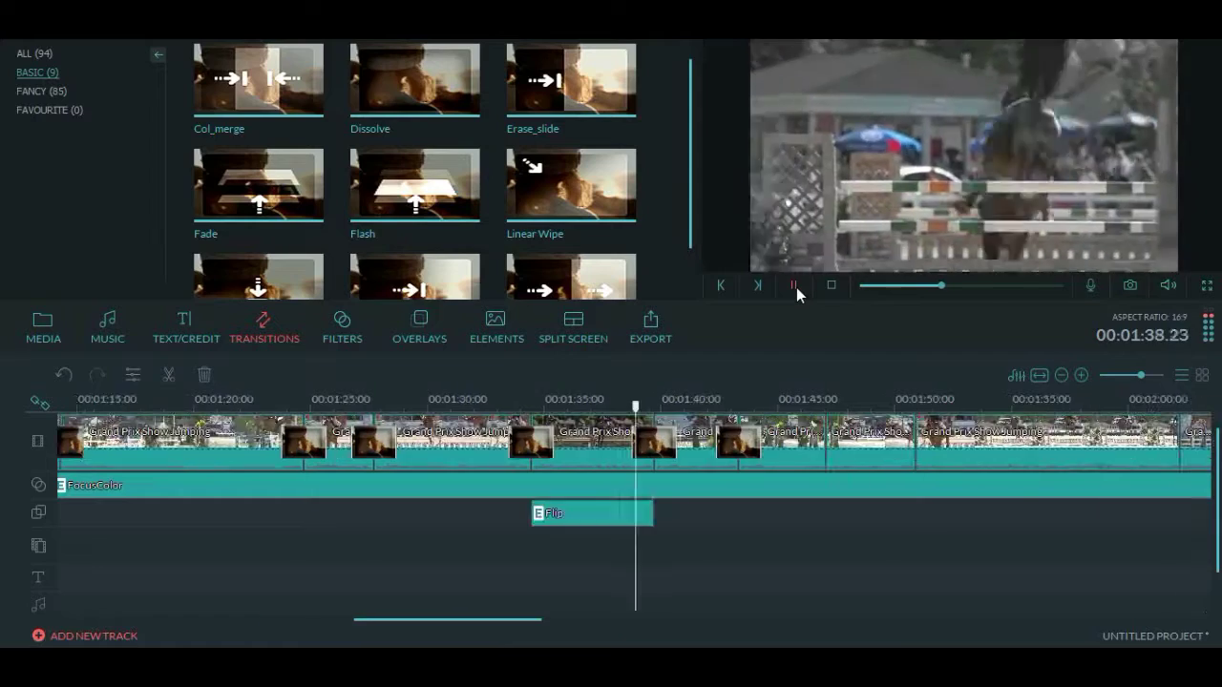
{"action": "left_click", "coordinate": [793, 285]}
{"action": "left_click", "coordinate": [794, 285]}
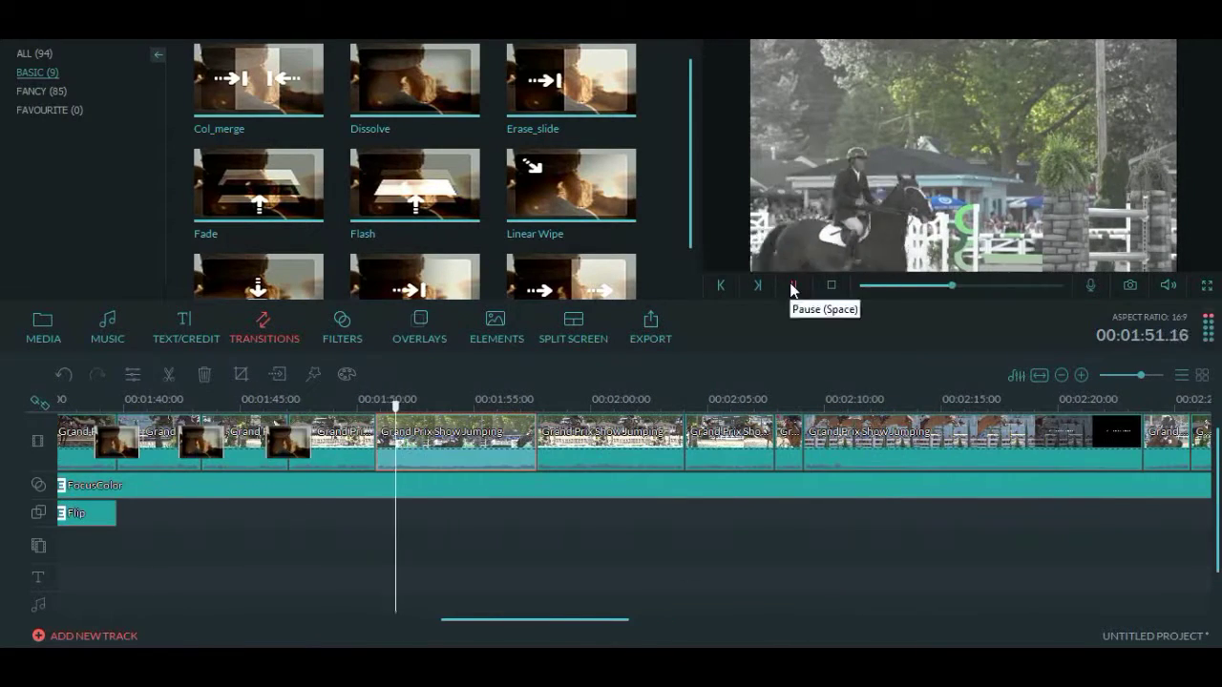
{"action": "left_click", "coordinate": [793, 285]}
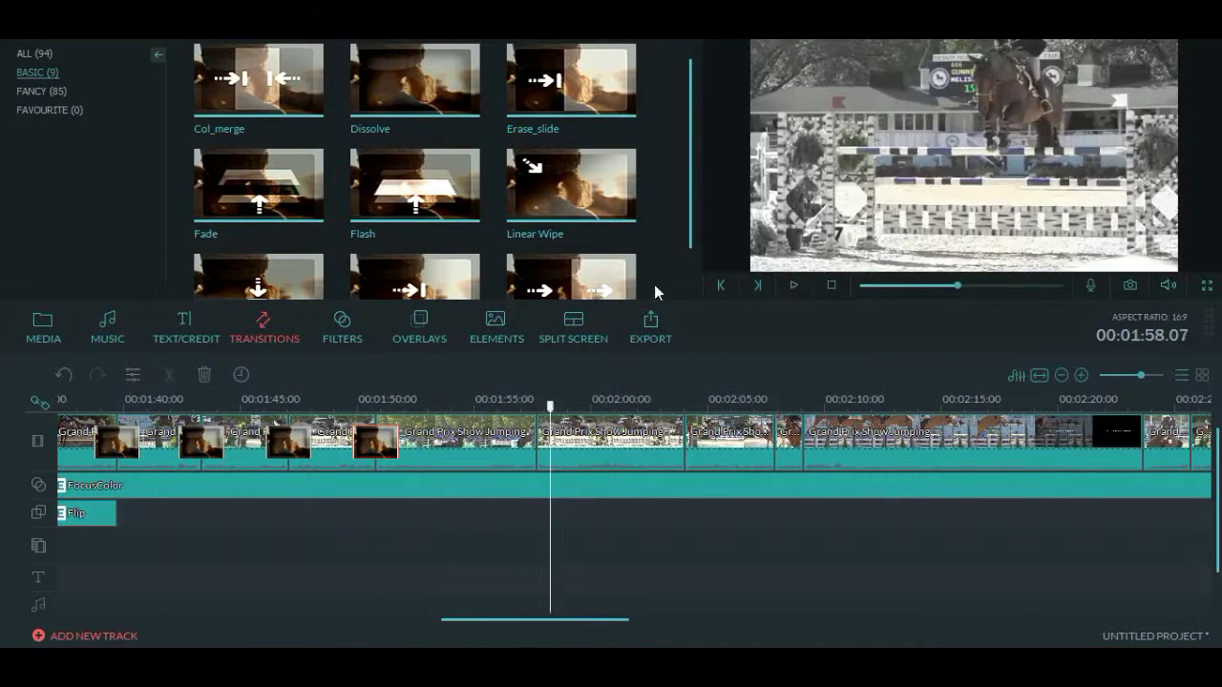
End the montage with a black clip, adding a Dissolve transition near 00:01:55 and a Fade transition into the black near 00:01:58
{"action": "left_click", "coordinate": [794, 286]}
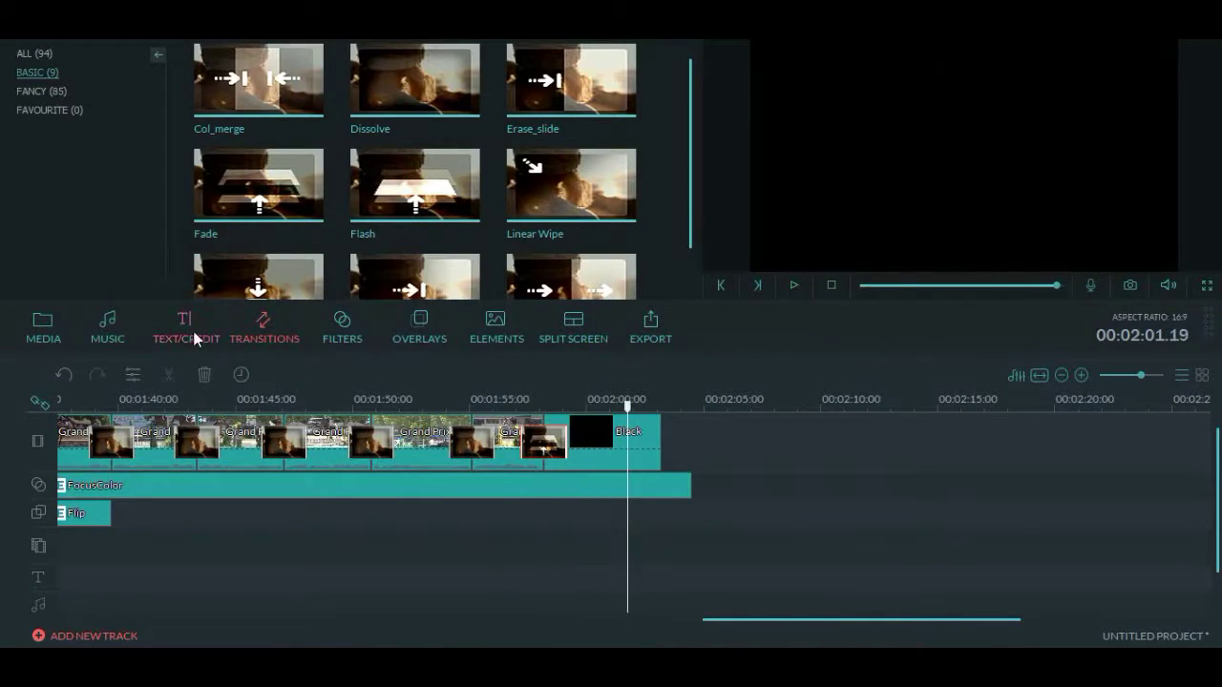
{"action": "left_click", "coordinate": [186, 329]}
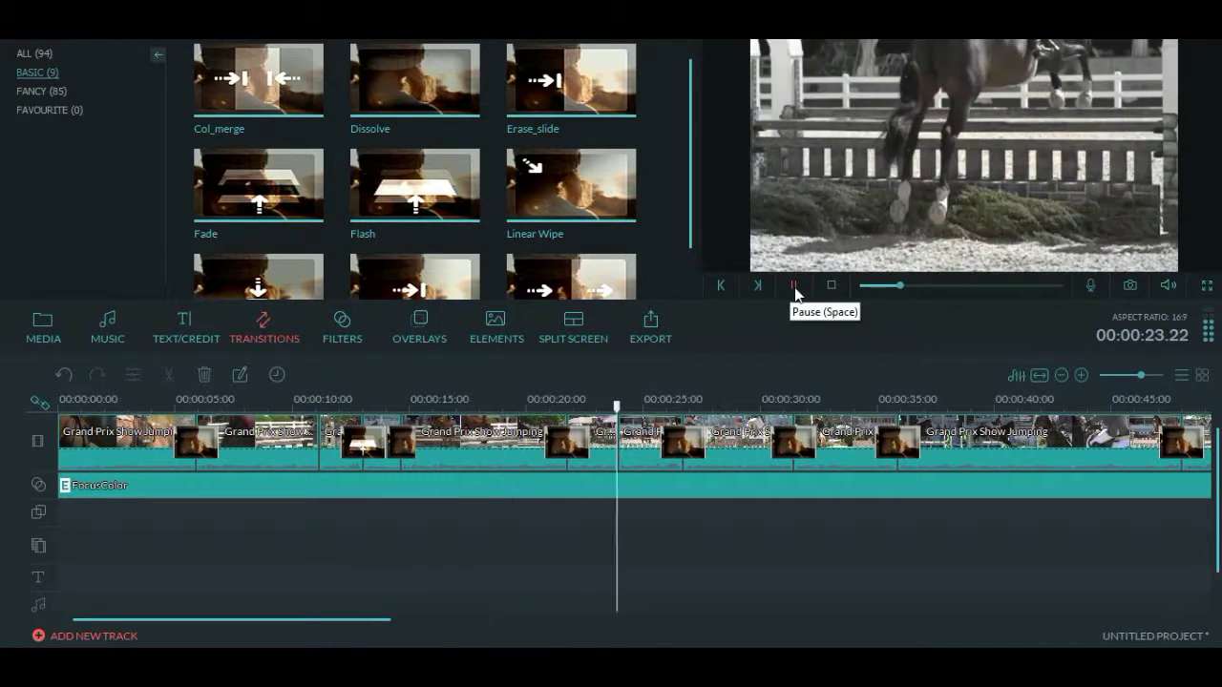
Split the clip at 00:00:33.06 and add a Dissolve transition there with a duration of 00:00:00.08 in Postfix mode
{"action": "left_click", "coordinate": [799, 286]}
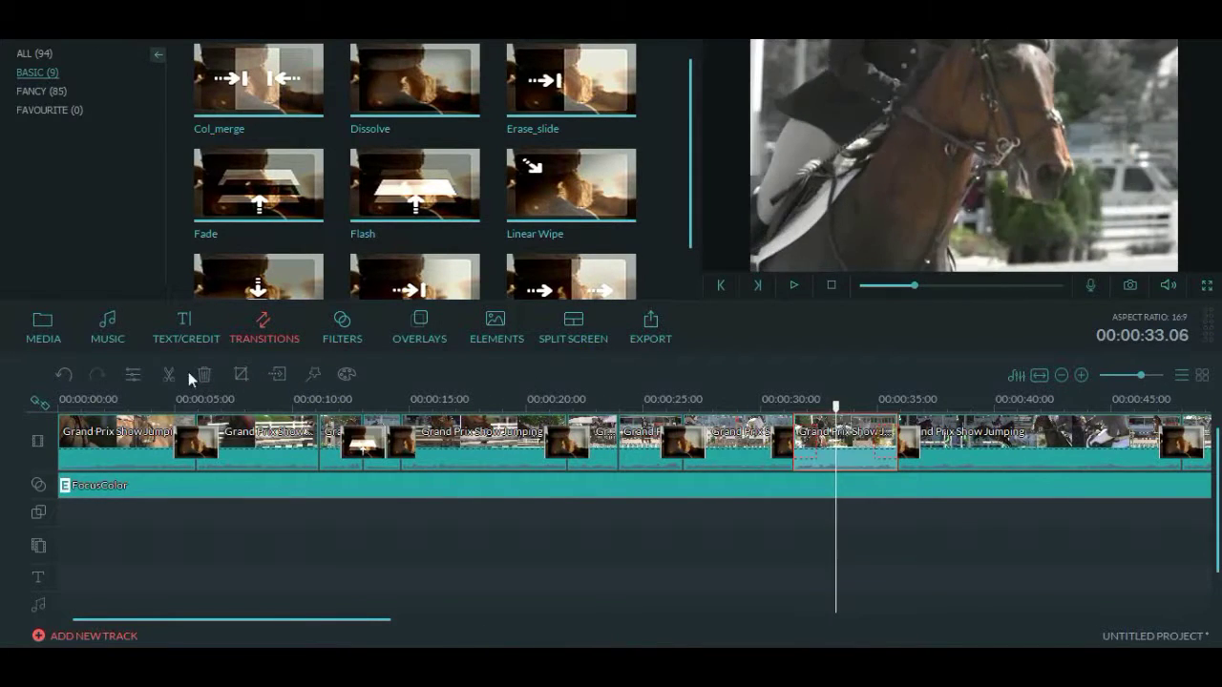
{"action": "double_click", "coordinate": [856, 439]}
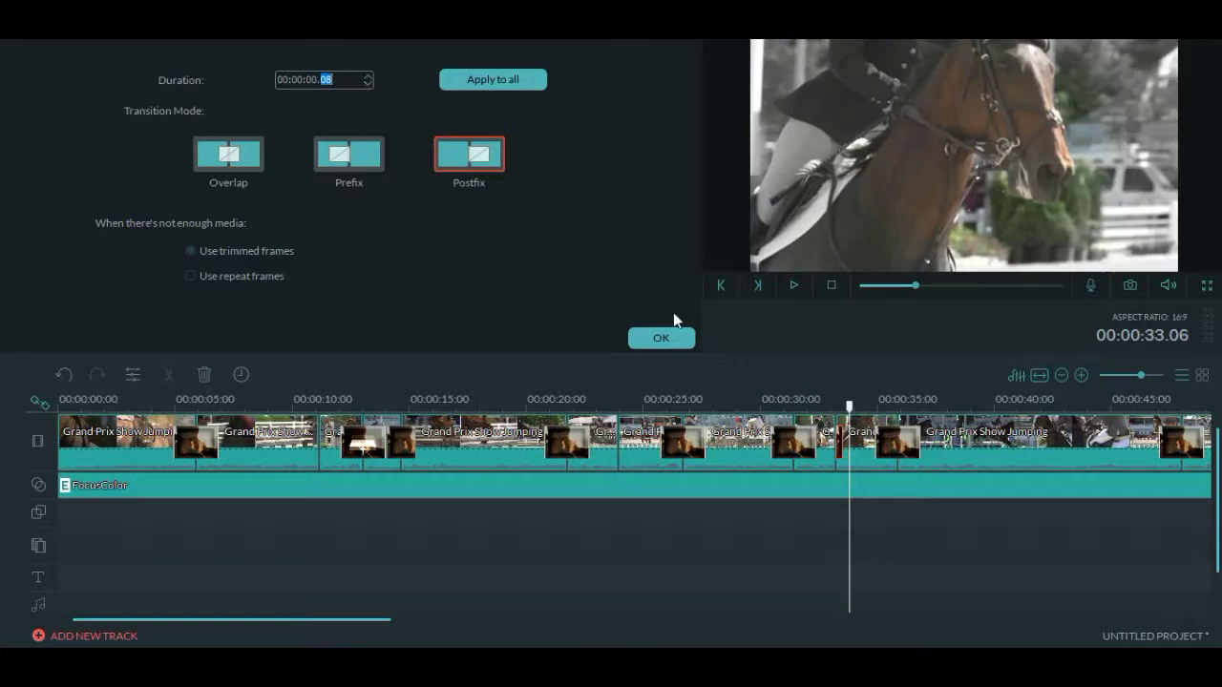
{"action": "left_click", "coordinate": [660, 337]}
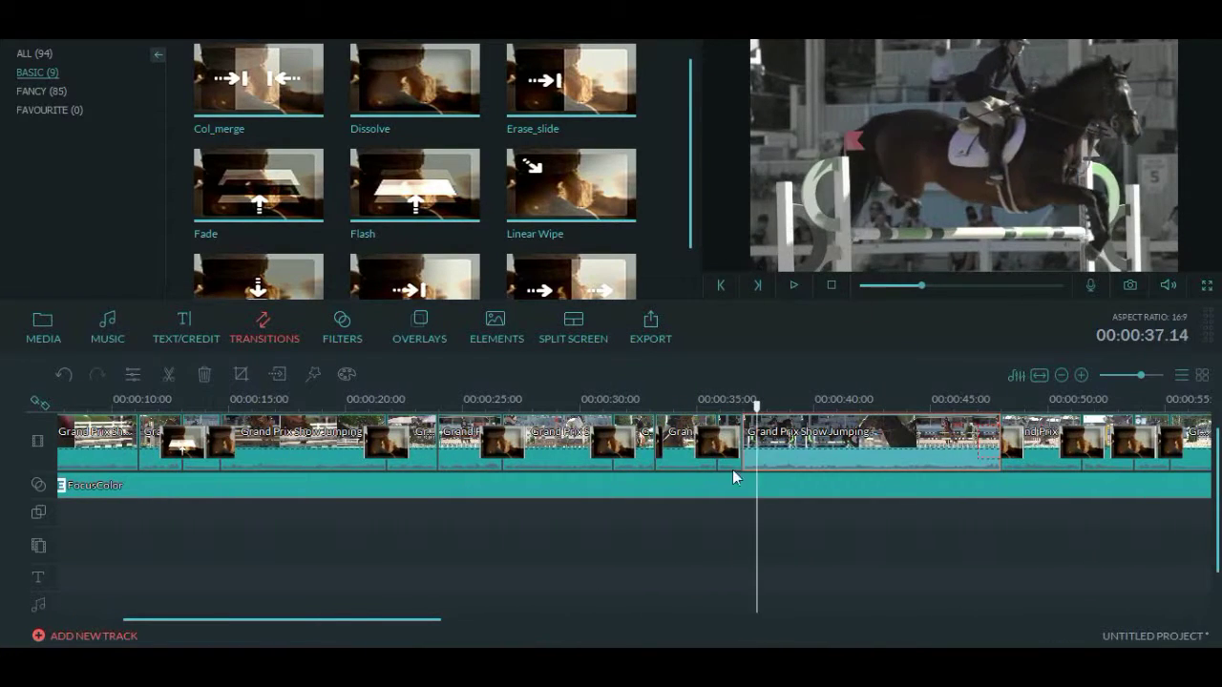
Split the clip at 00:00:36.22 and add a shortened Dissolve transition in Postfix mode at the cut
{"action": "left_click", "coordinate": [794, 285]}
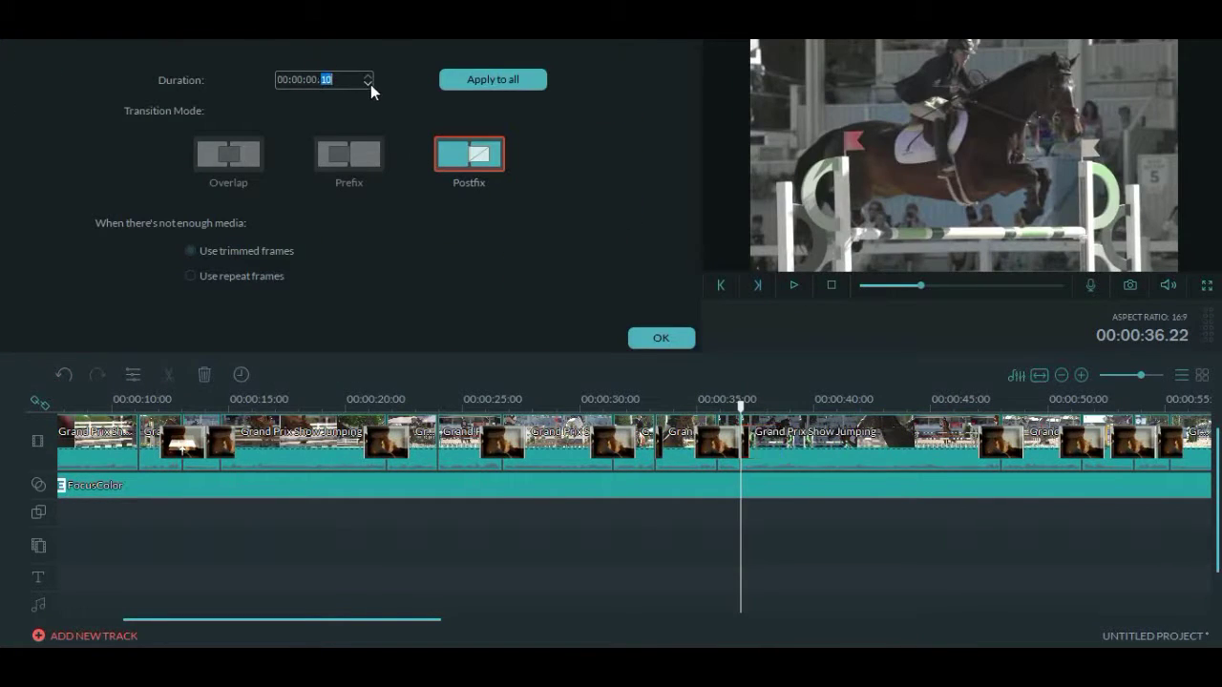
{"action": "left_click", "coordinate": [660, 338]}
{"action": "left_click", "coordinate": [793, 284]}
{"action": "left_click", "coordinate": [819, 440]}
{"action": "double_click", "coordinate": [819, 439]}
{"action": "left_click", "coordinate": [655, 338]}
Redo the cut near 00:00:39.07 and give it a Postfix transition with a duration of 00:00:00.09
{"action": "left_click", "coordinate": [794, 285]}
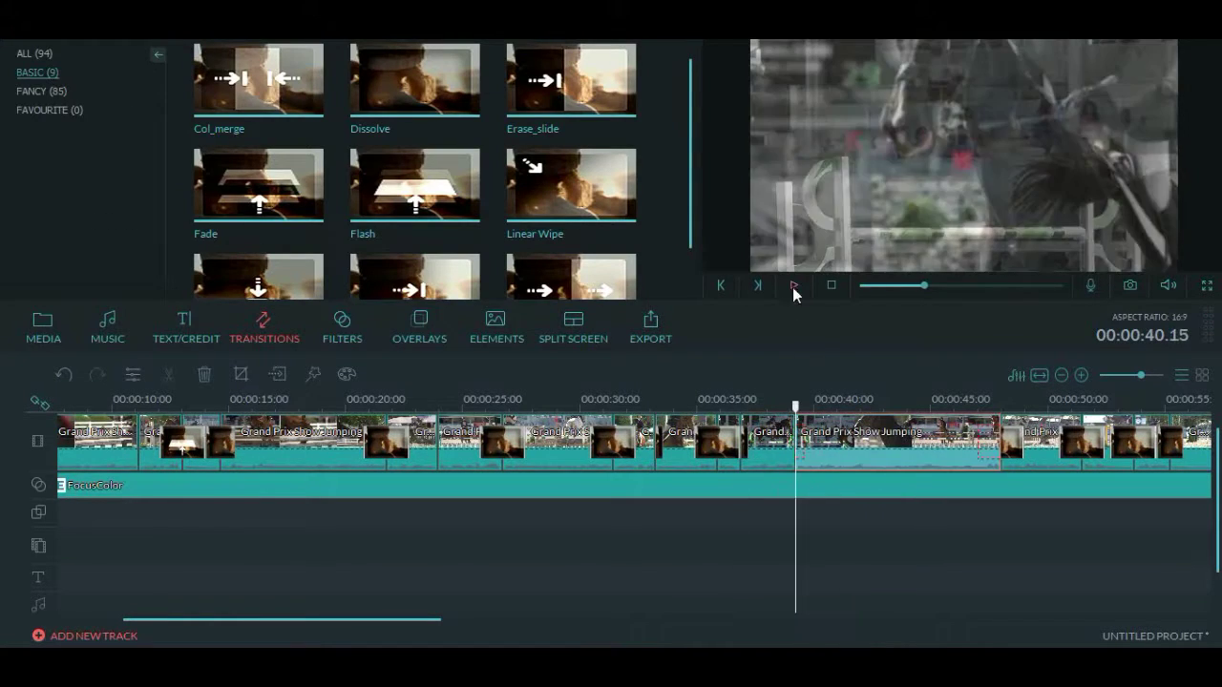
{"action": "left_click", "coordinate": [791, 289]}
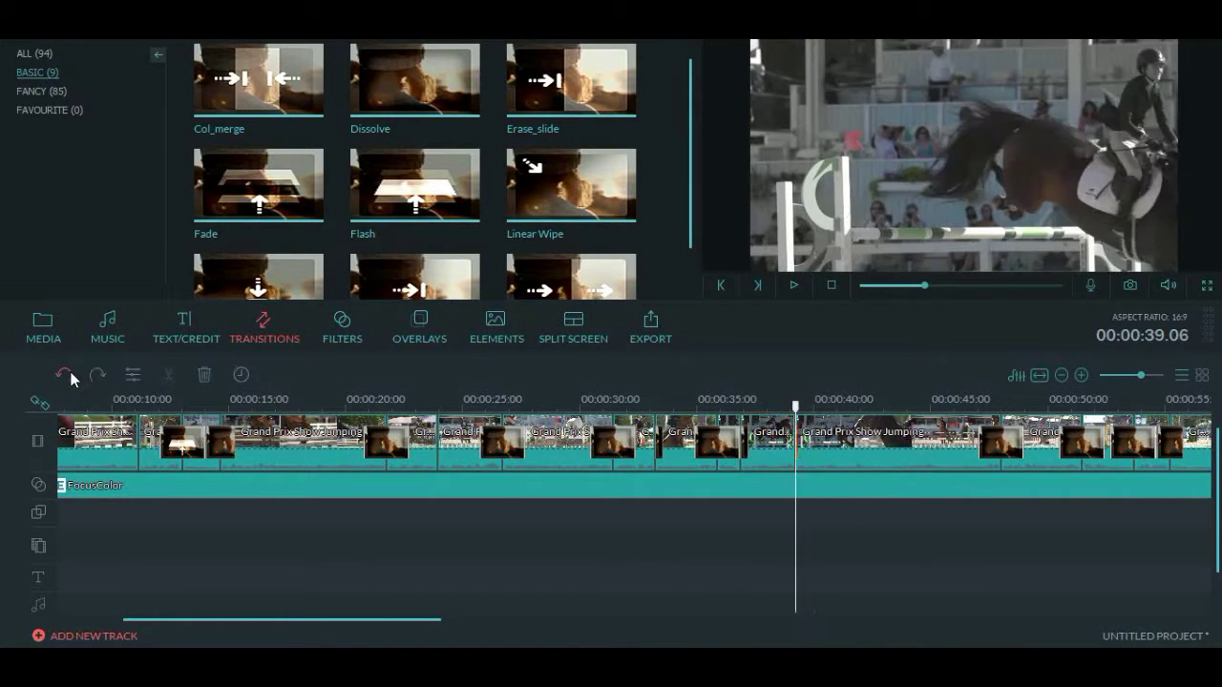
{"action": "left_click", "coordinate": [66, 376]}
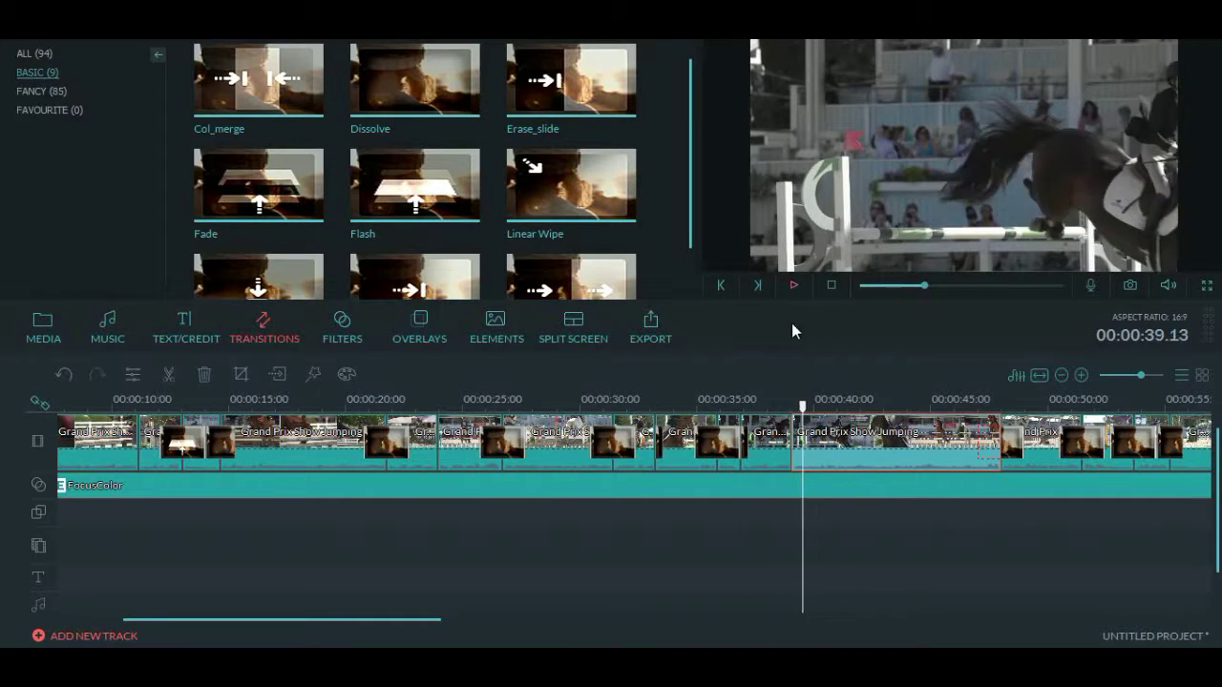
{"action": "double_click", "coordinate": [261, 125]}
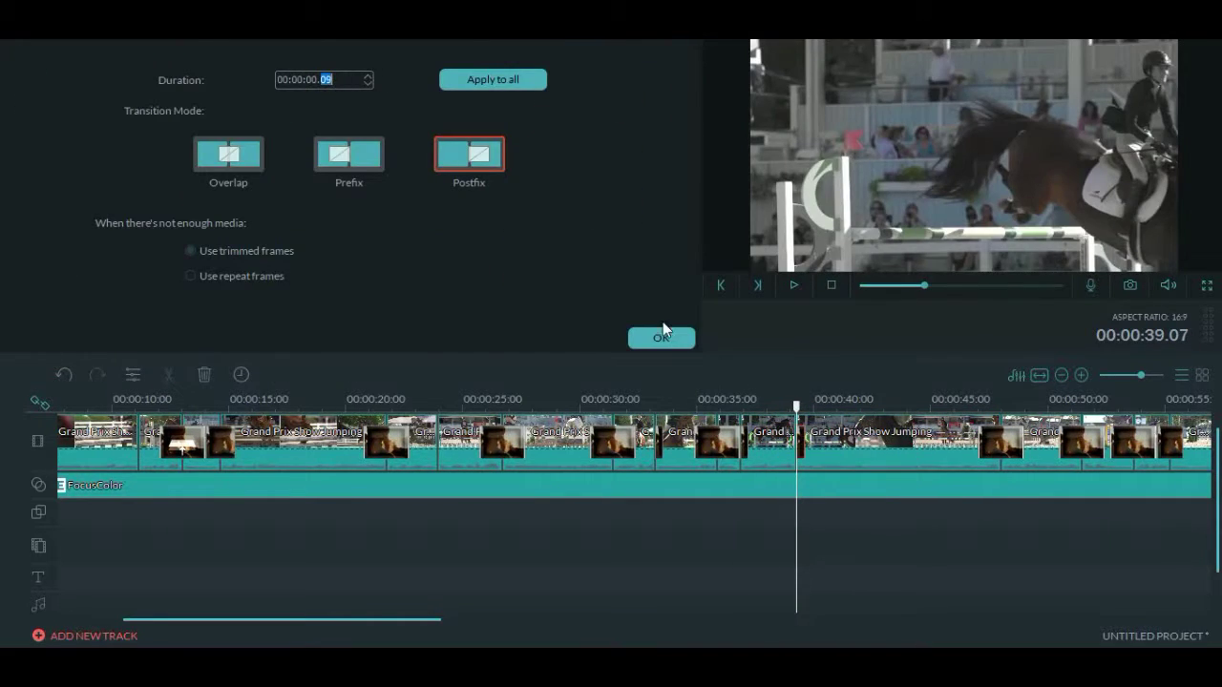
{"action": "left_click", "coordinate": [662, 334]}
{"action": "left_click", "coordinate": [793, 287]}
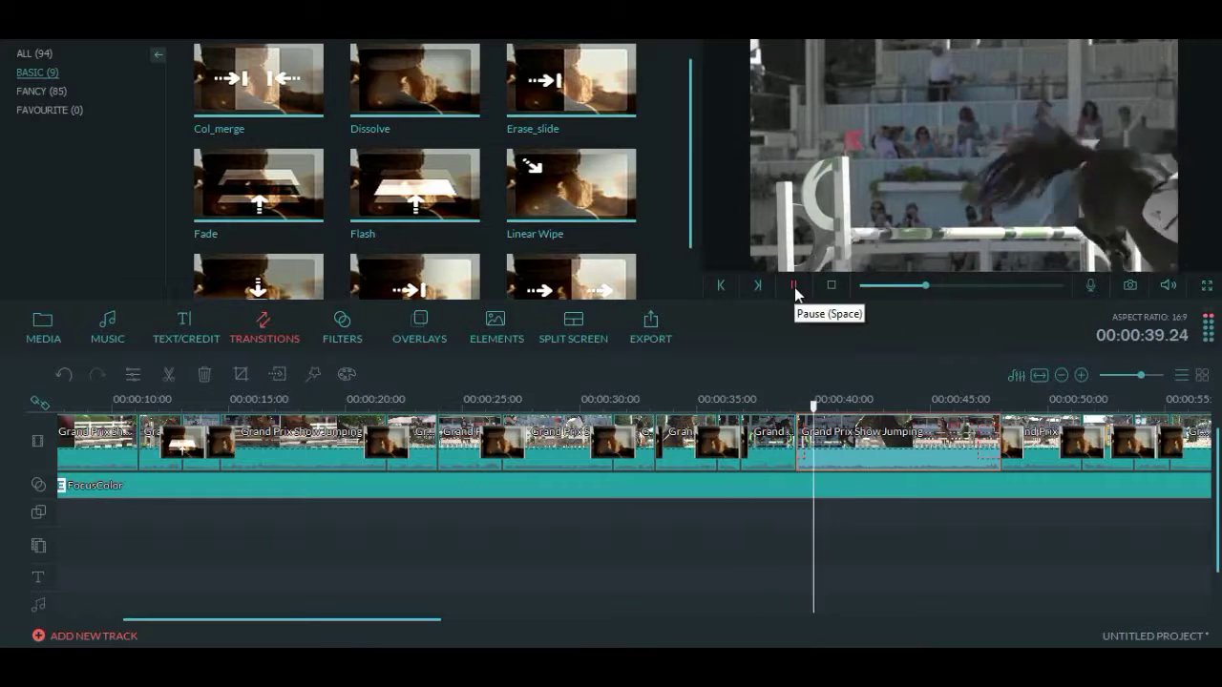
Try a very short transition on a new cut at 00:00:40.16, and remove the short transitions near 00:00:36, 00:00:39 and 00:00:40
{"action": "double_click", "coordinate": [813, 441]}
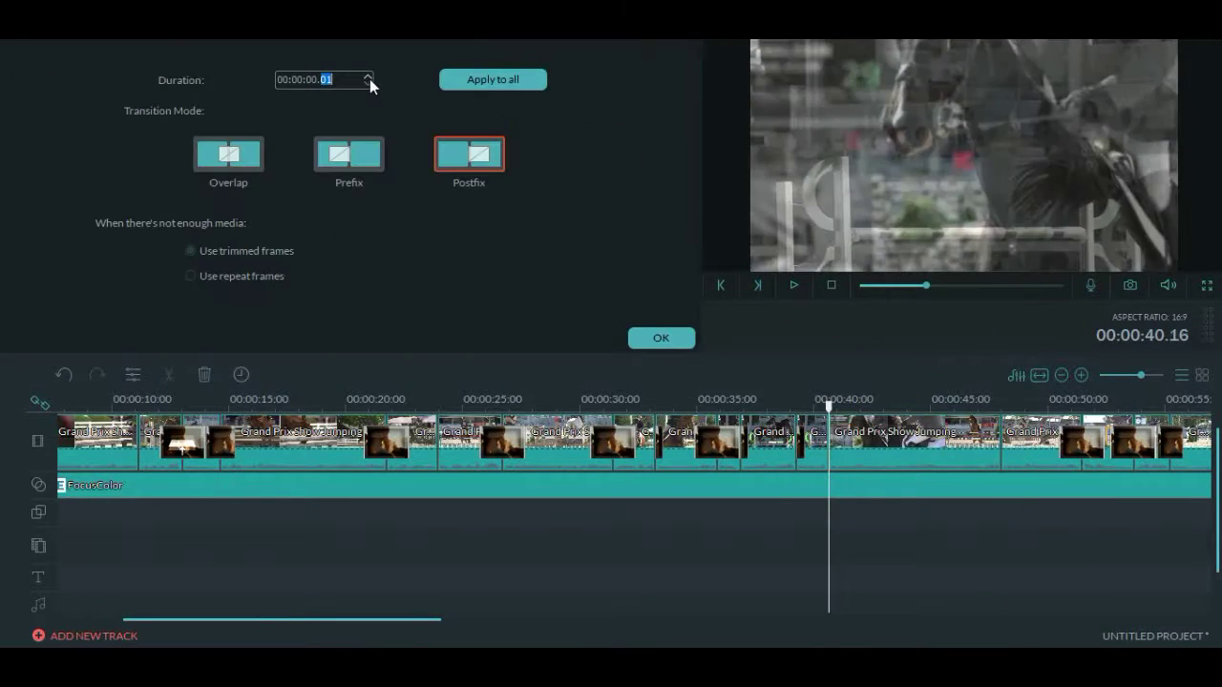
{"action": "left_click", "coordinate": [792, 285]}
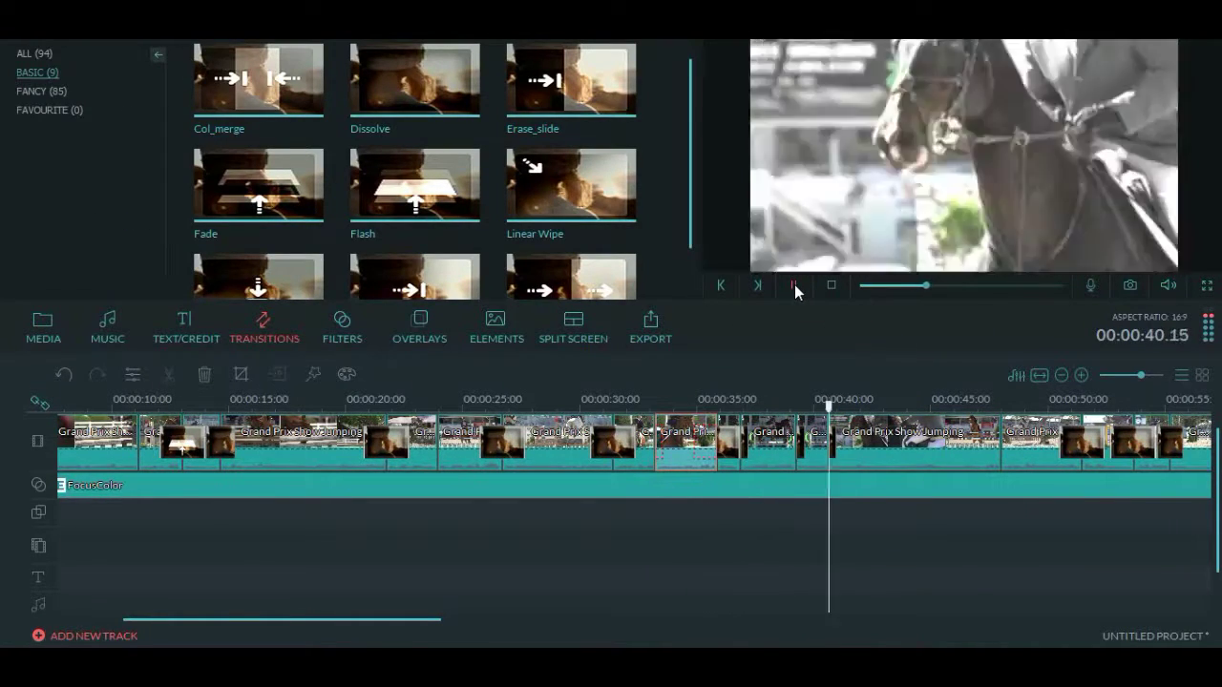
{"action": "right_click", "coordinate": [750, 427]}
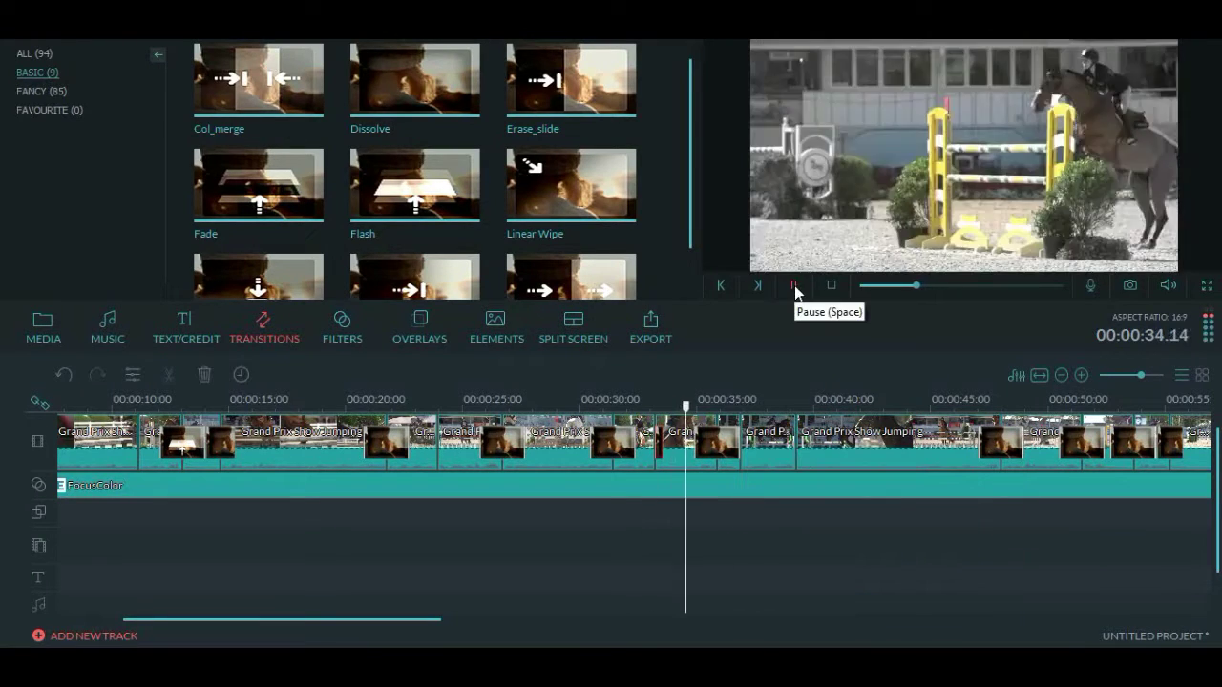
Place a Normal Text title on the text track at 00:00:13.01
{"action": "left_click", "coordinate": [793, 285]}
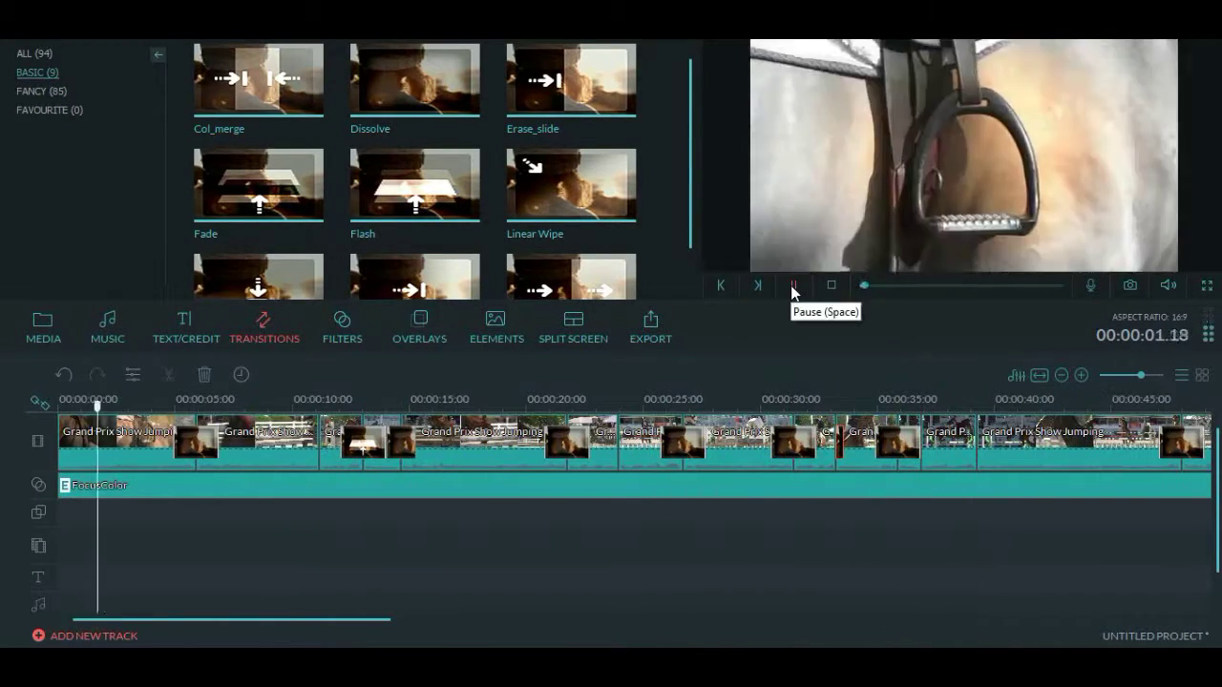
{"action": "left_click", "coordinate": [792, 285]}
{"action": "left_click", "coordinate": [322, 399]}
{"action": "left_click", "coordinate": [363, 399]}
{"action": "left_click", "coordinate": [186, 329]}
{"action": "left_click_drag", "start_coordinate": [259, 82], "coordinate": [362, 577]}
Replace the title's text with "moving like the speed of", set its size to 30, and position it beside the rider in the frame's upper right
{"action": "double_click", "coordinate": [401, 577]}
{"action": "left_click", "coordinate": [563, 338]}
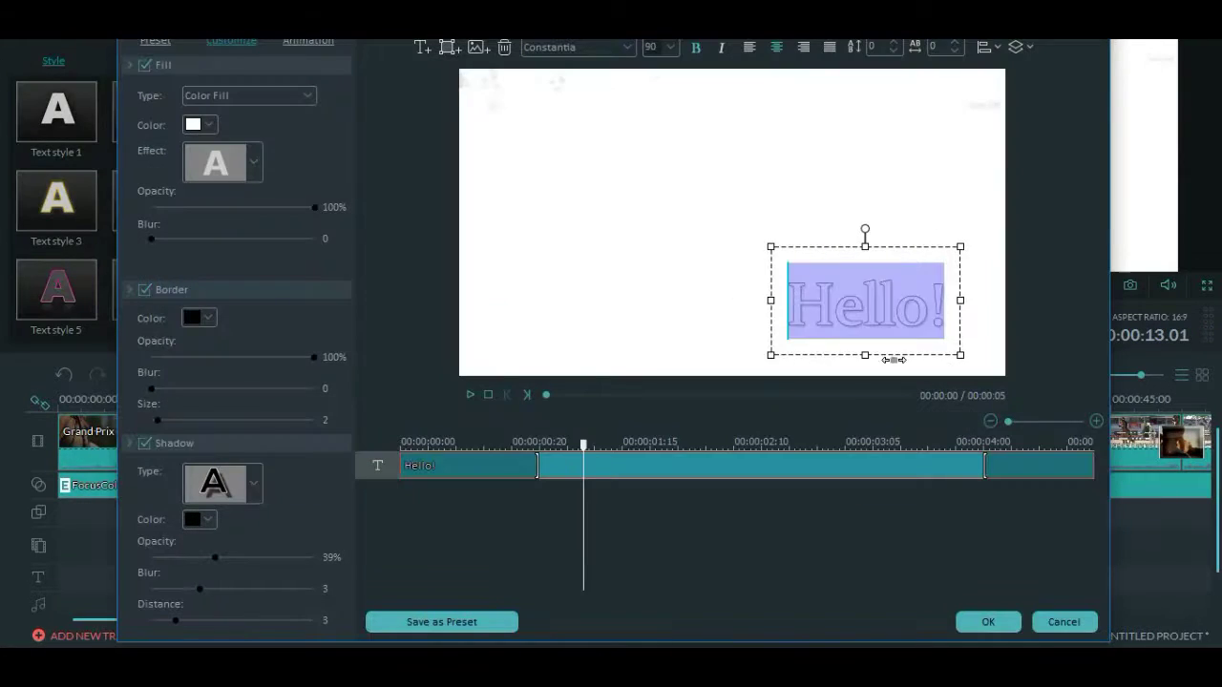
{"action": "type", "text": "!"}
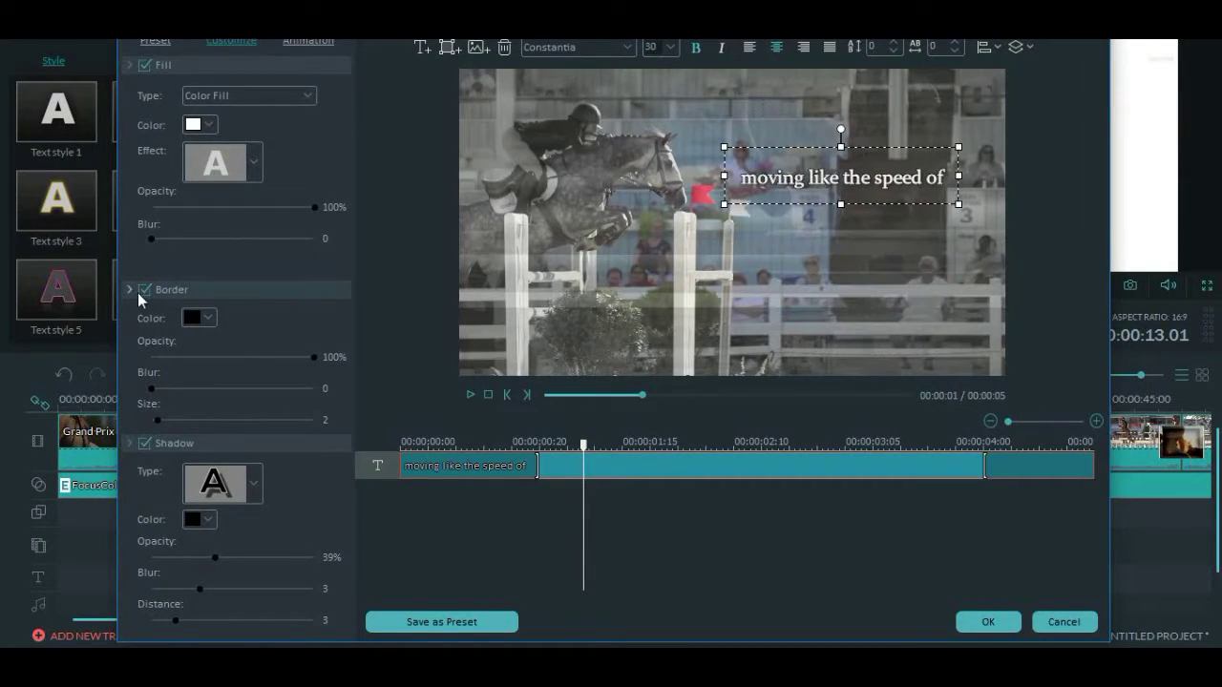
Style the title in Century Schoolbook without a border, with a black shadow at 100% opacity and blur 2
{"action": "scroll", "coordinate": [590, 126], "scroll_direction": "up", "scroll_amount": 3}
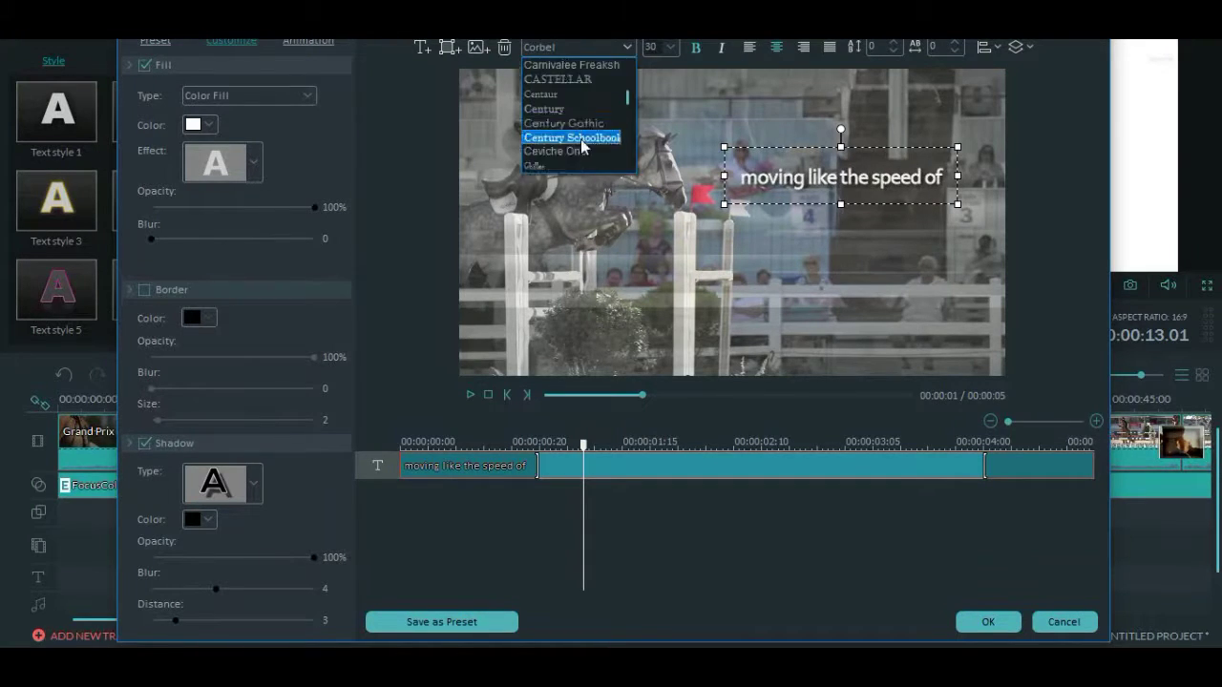
{"action": "left_click", "coordinate": [580, 128]}
{"action": "left_click", "coordinate": [207, 520]}
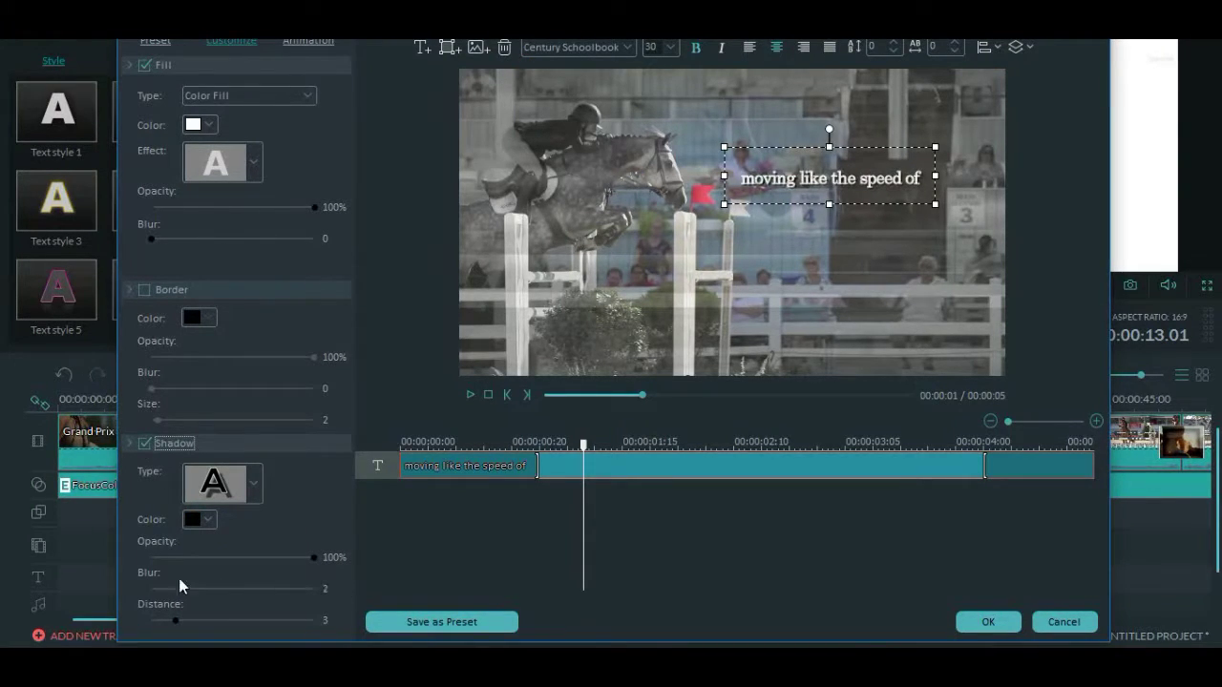
{"action": "left_click", "coordinate": [987, 621]}
Shorten the title so it ends at 00:00:16.00, and open its advanced text settings
{"action": "left_click", "coordinate": [793, 284]}
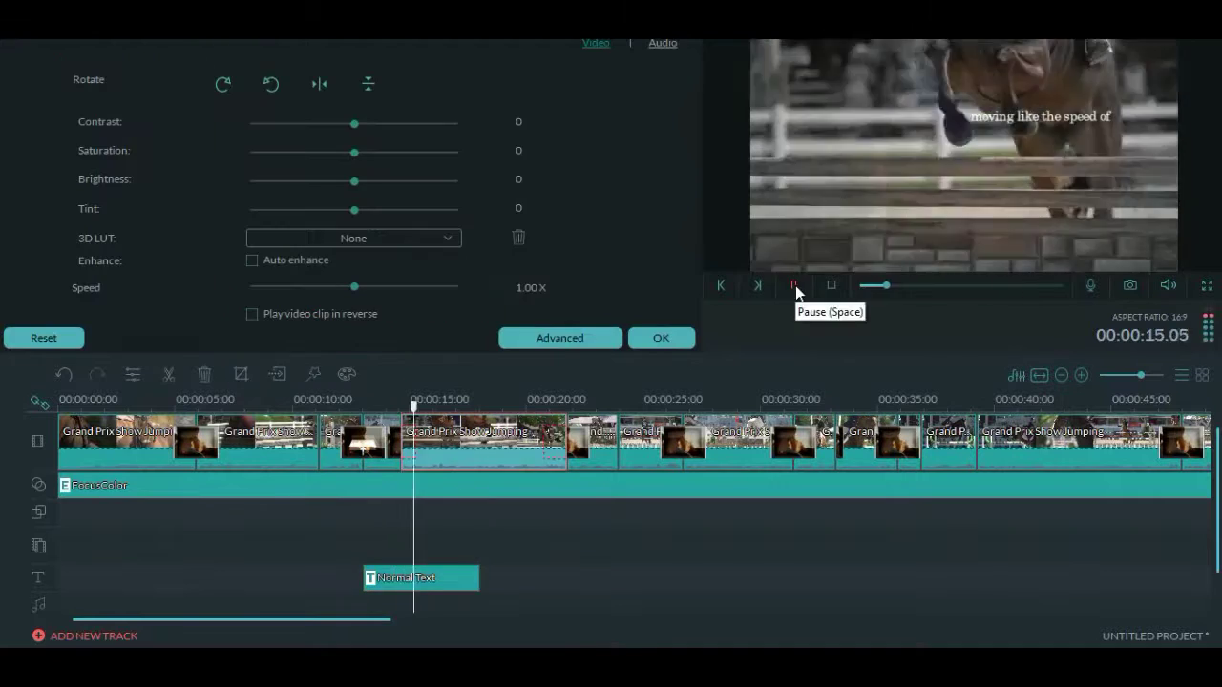
{"action": "left_click", "coordinate": [793, 284]}
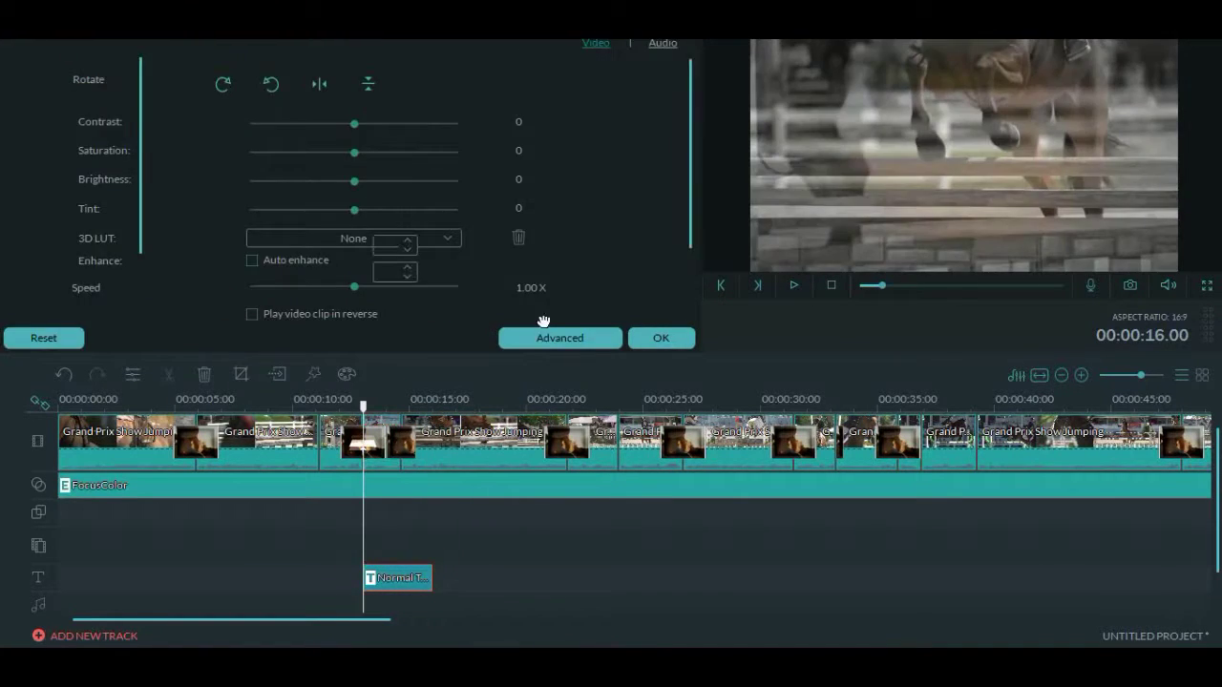
{"action": "left_click", "coordinate": [559, 337]}
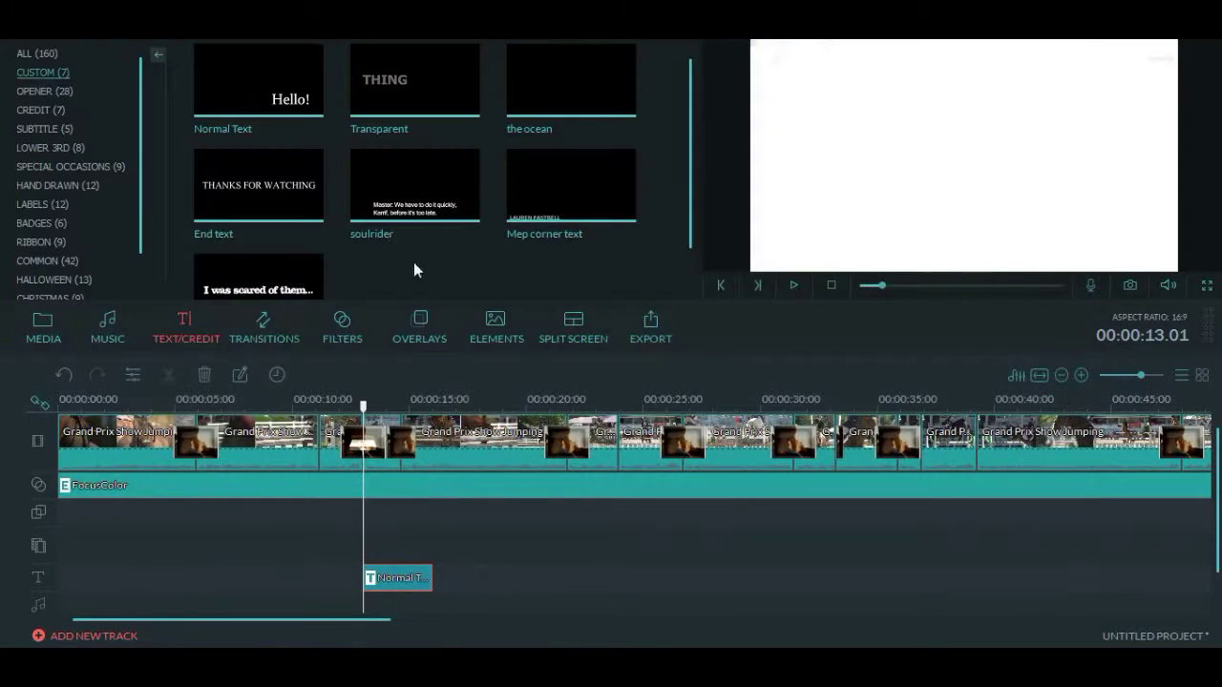
Add a size 90 "SOUND" title on the next text track from 00:00:14.17 to 00:00:16.00, directly beneath "moving like the speed of"
{"action": "left_click", "coordinate": [684, 316]}
{"action": "left_click", "coordinate": [693, 412]}
{"action": "scroll", "coordinate": [36, 482], "scroll_direction": "down", "scroll_amount": 2}
{"action": "left_click_drag", "start_coordinate": [299, 101], "coordinate": [420, 535]}
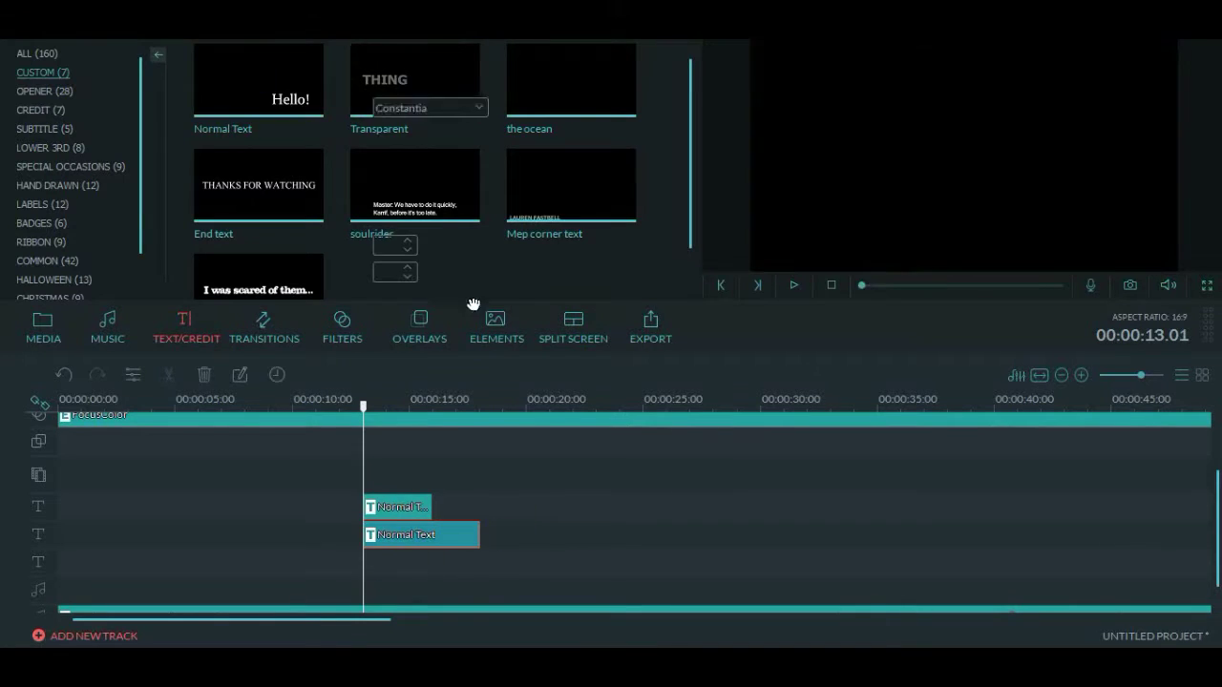
{"action": "double_click", "coordinate": [449, 534]}
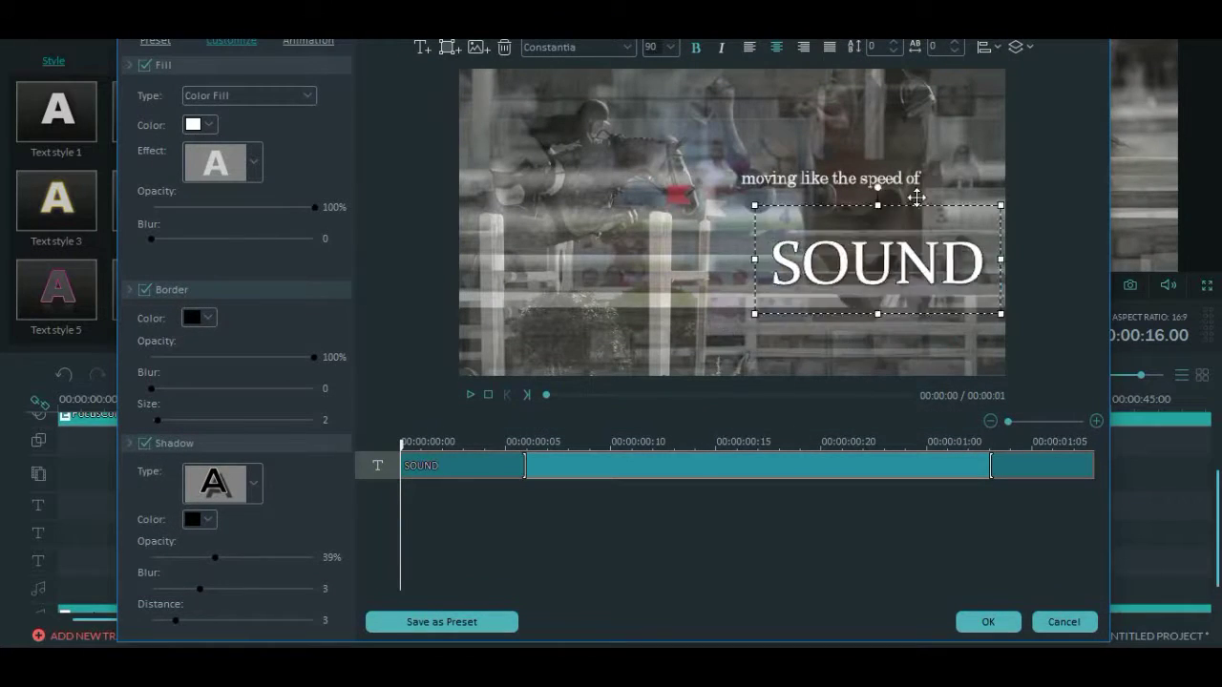
{"action": "left_click_drag", "start_coordinate": [916, 197], "coordinate": [916, 140]}
{"action": "left_click", "coordinate": [988, 621]}
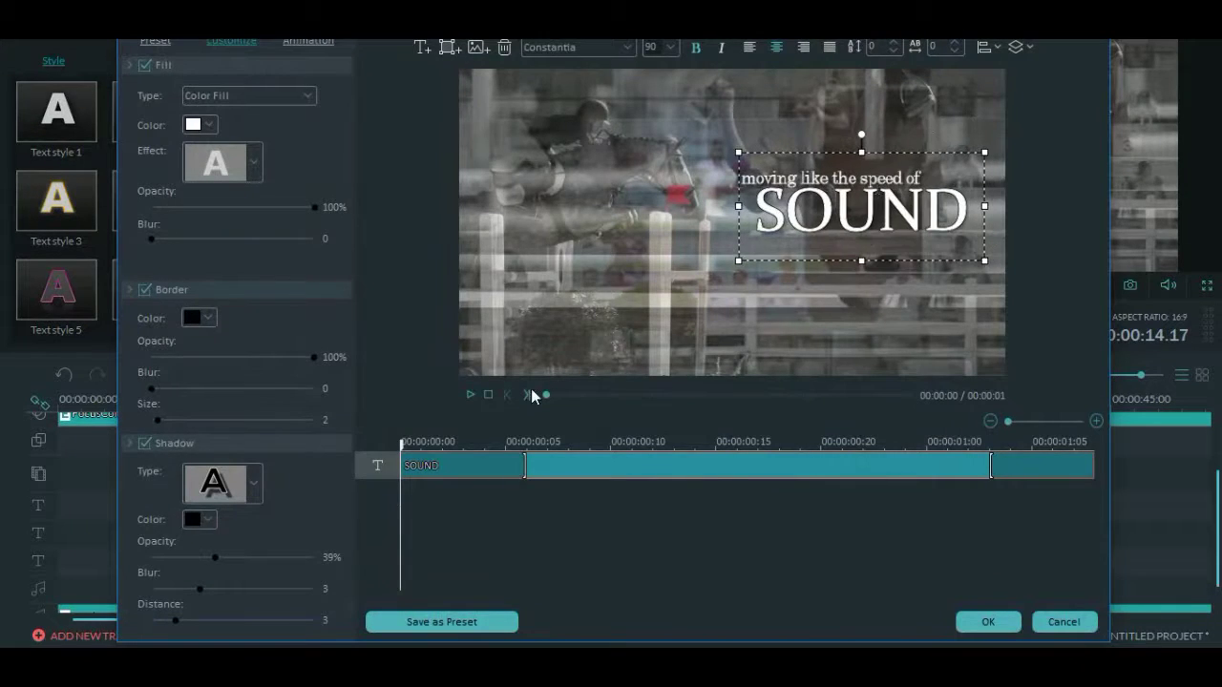
Set the "SOUND" title's font to Century Gothic, and preview it together with the "moving like the speed of" title
{"action": "left_click", "coordinate": [578, 47]}
{"action": "left_click", "coordinate": [595, 57]}
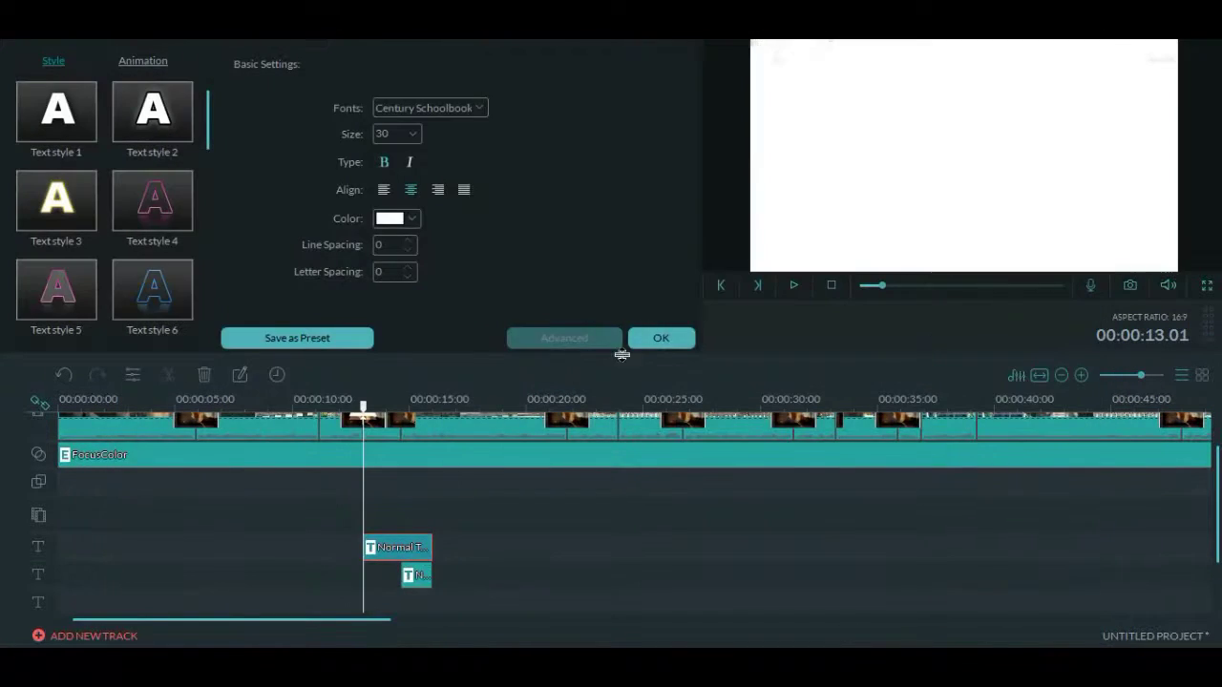
{"action": "left_click", "coordinate": [572, 336]}
{"action": "left_click", "coordinate": [473, 395]}
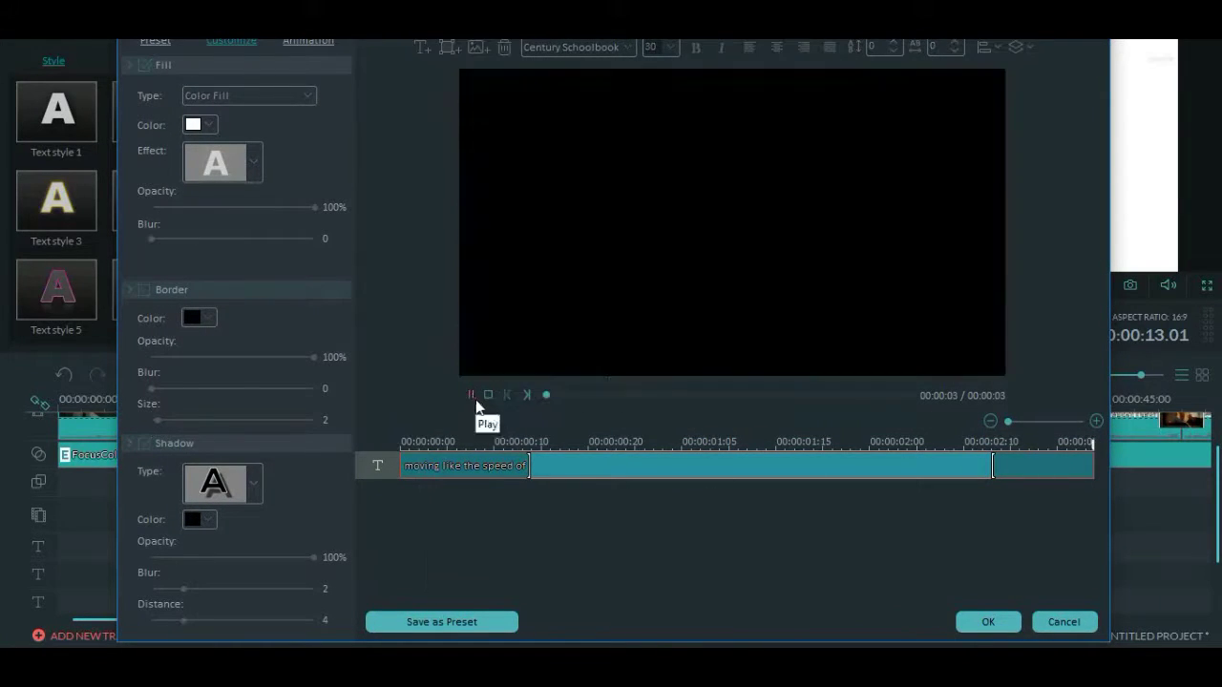
{"action": "left_click", "coordinate": [988, 621]}
{"action": "left_click", "coordinate": [795, 285]}
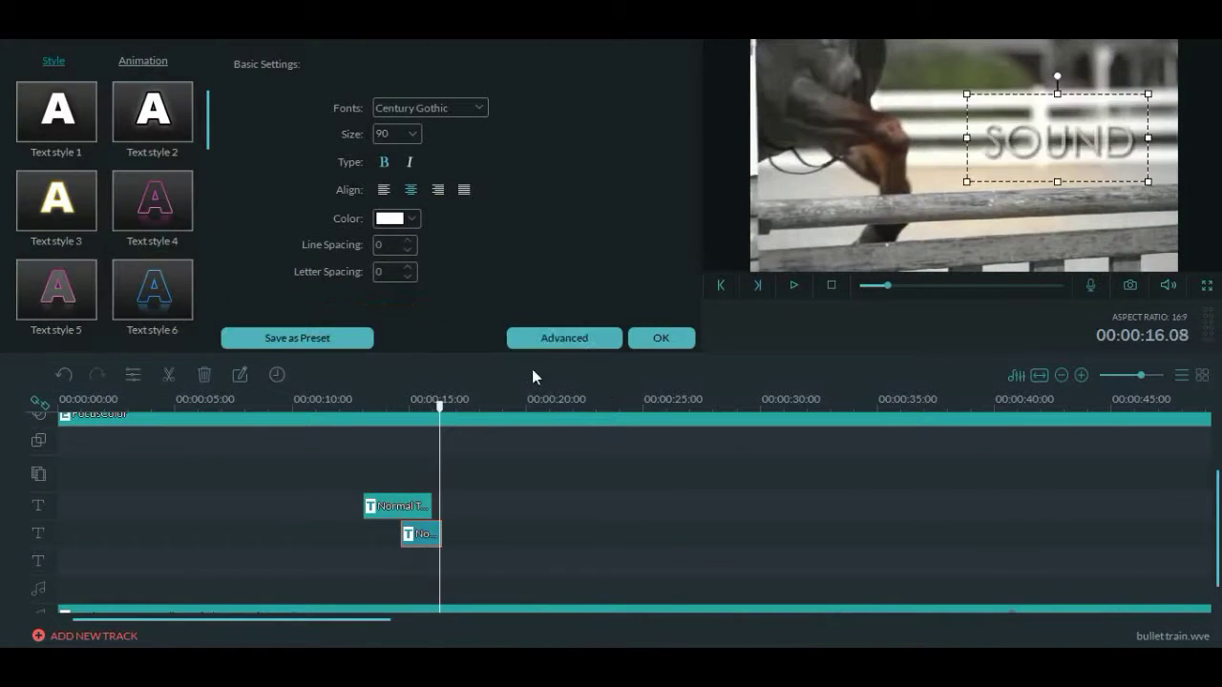
Duplicate the two-title lyric pair at about 00:00:19 and extend both copies to about 00:00:23, starting the second at the clip cut
{"action": "left_click", "coordinate": [564, 338]}
{"action": "left_click", "coordinate": [1063, 621]}
{"action": "left_click", "coordinate": [611, 366]}
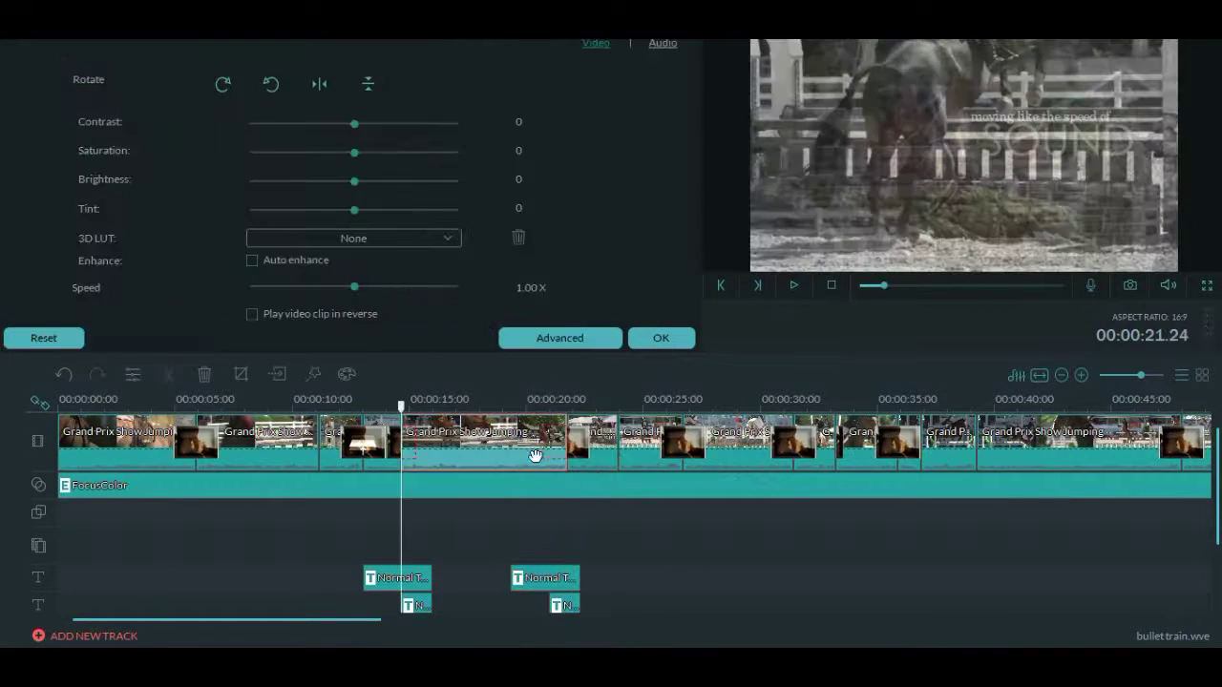
{"action": "left_click", "coordinate": [794, 286]}
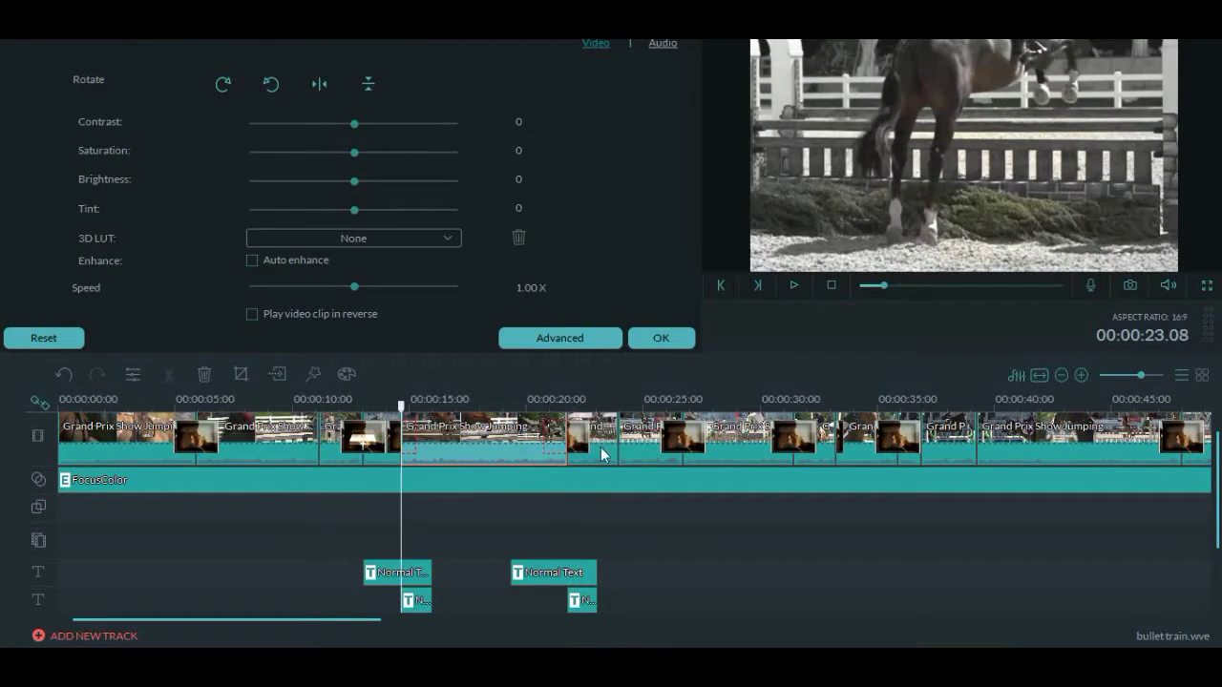
Place another copy of the title pair at 00:00:26.18 and change its texts to "can't stay in one" and "PLACE" near the fence
{"action": "left_click", "coordinate": [793, 286]}
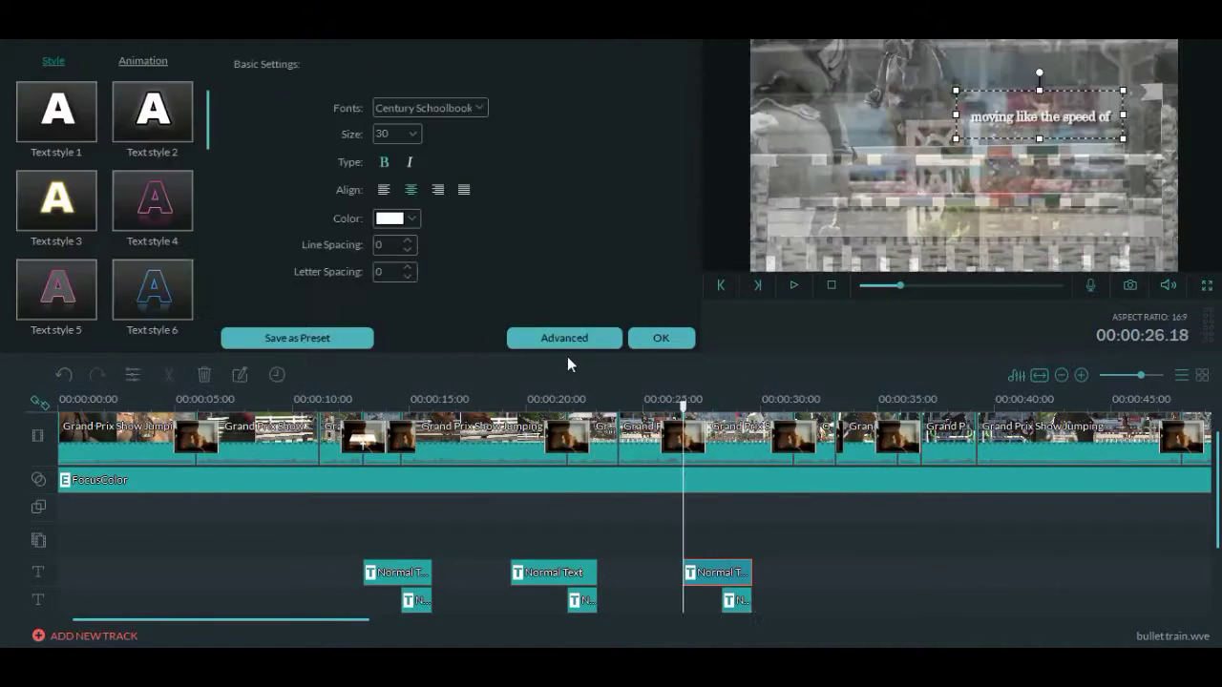
{"action": "left_click", "coordinate": [565, 340]}
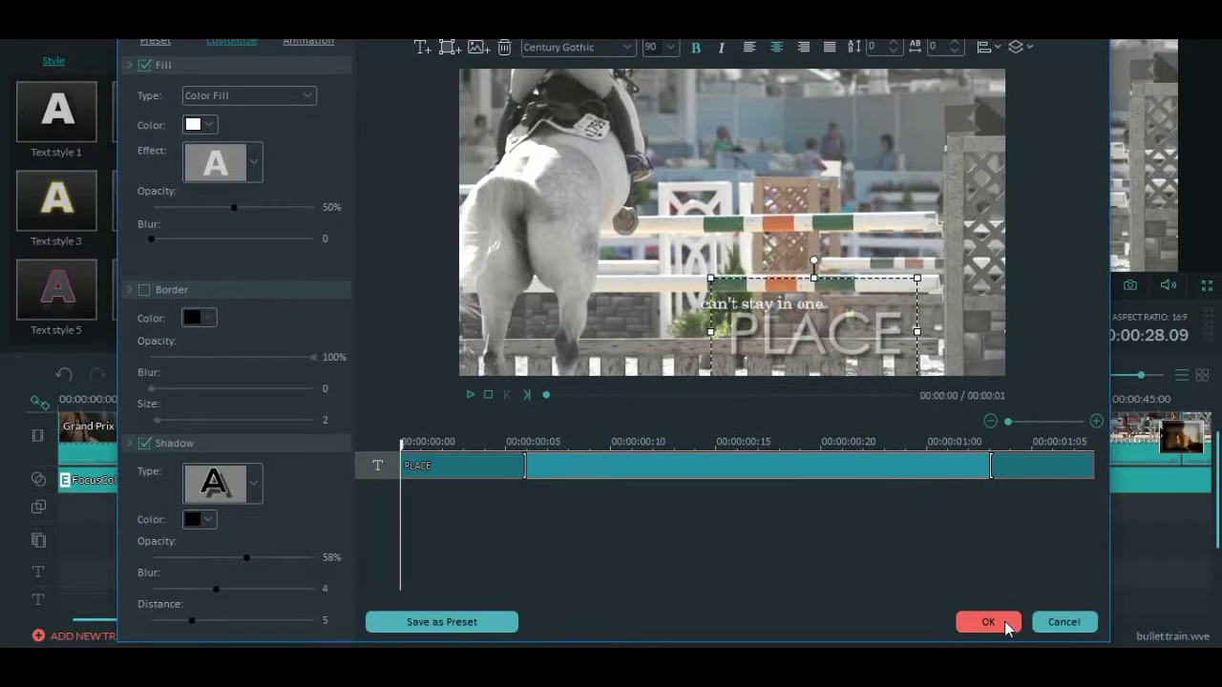
{"action": "left_click", "coordinate": [988, 622]}
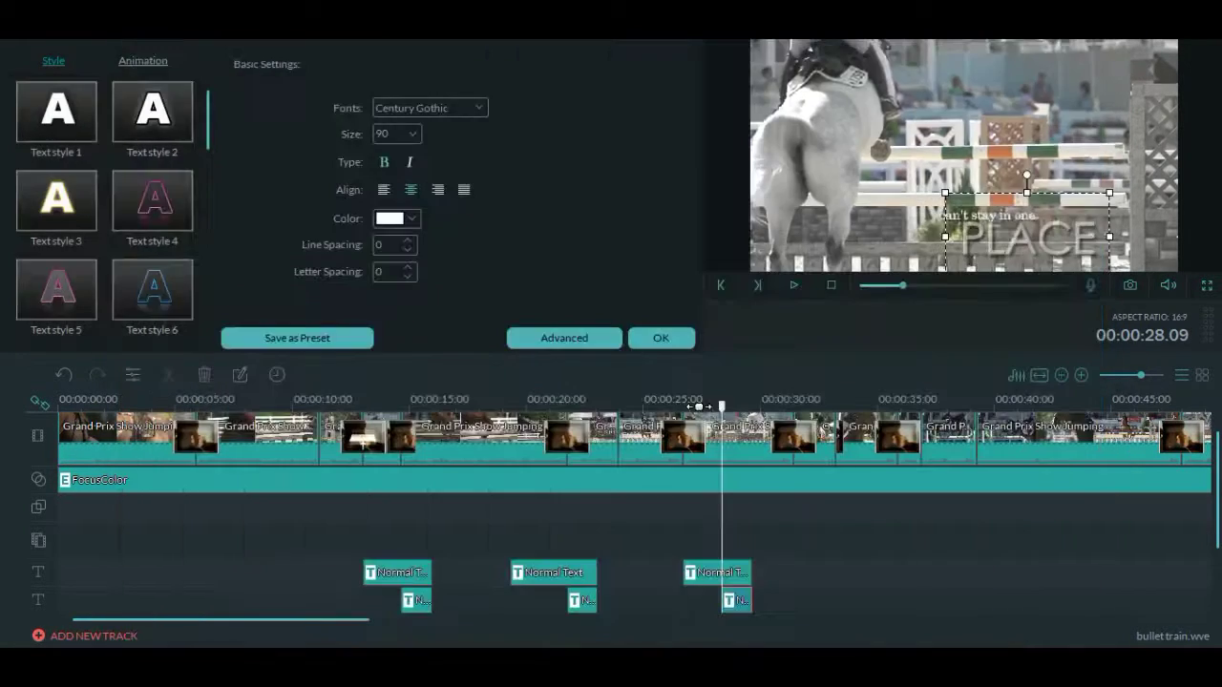
Place the next title pair from 00:00:33.06 and extend both of its titles to 00:00:38.21
{"action": "left_click", "coordinate": [795, 285]}
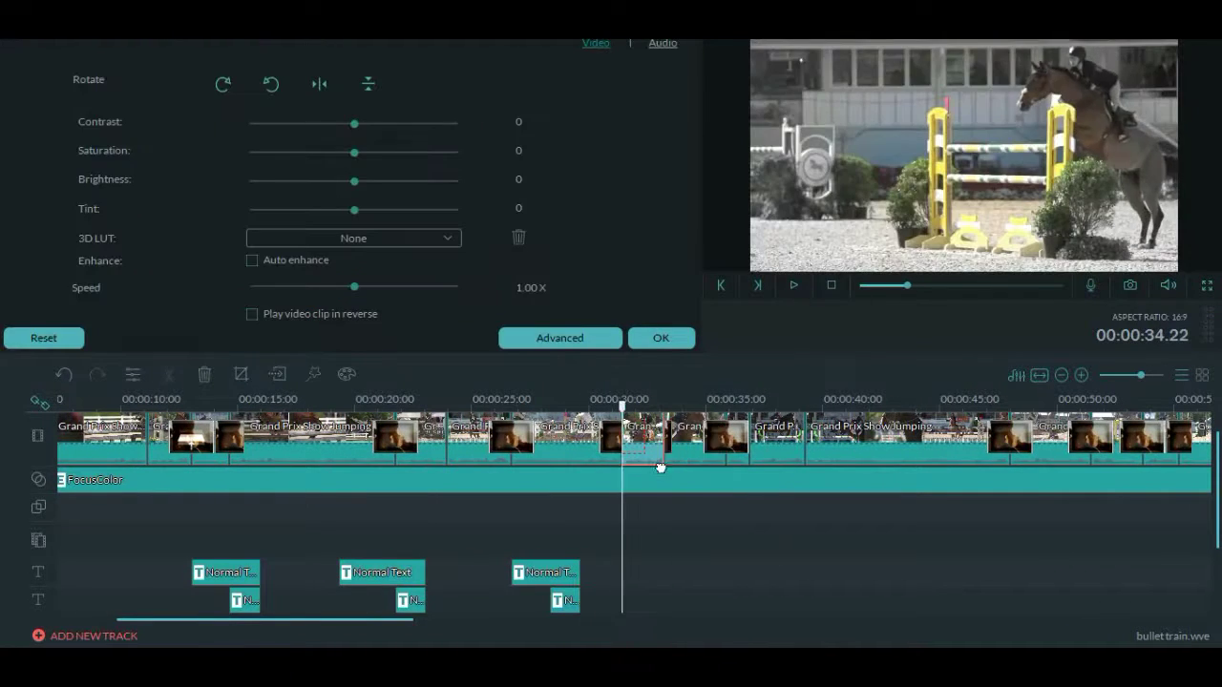
{"action": "left_click", "coordinate": [793, 285]}
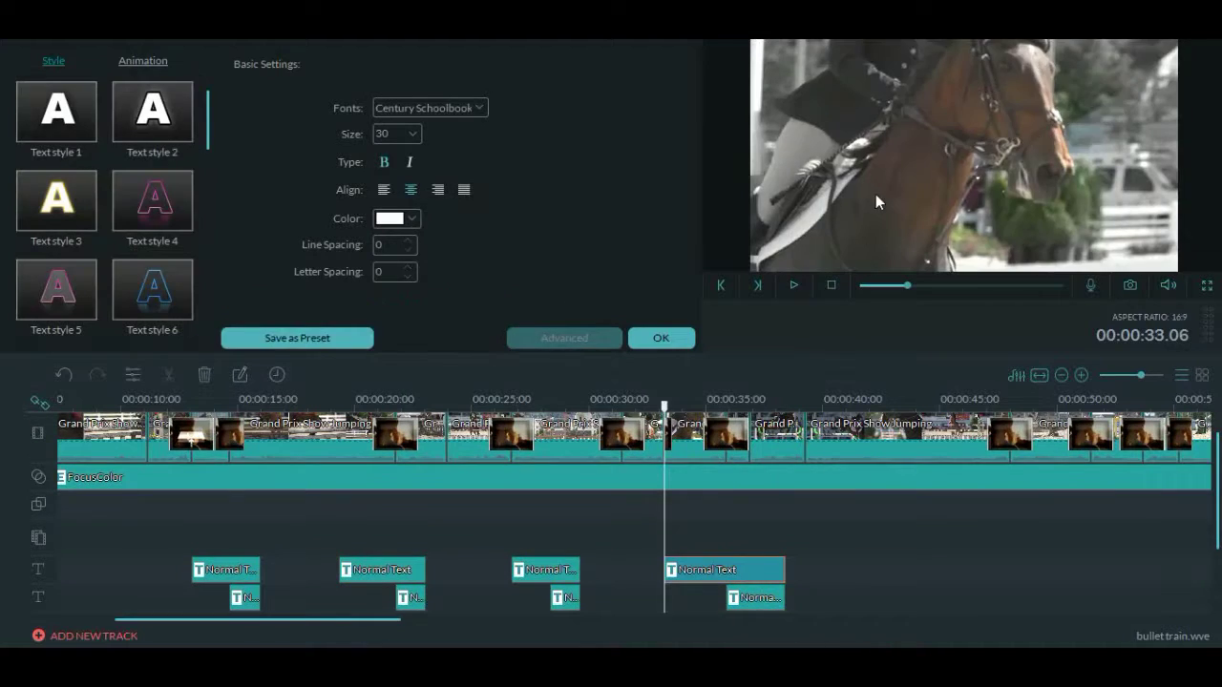
{"action": "double_click", "coordinate": [875, 193]}
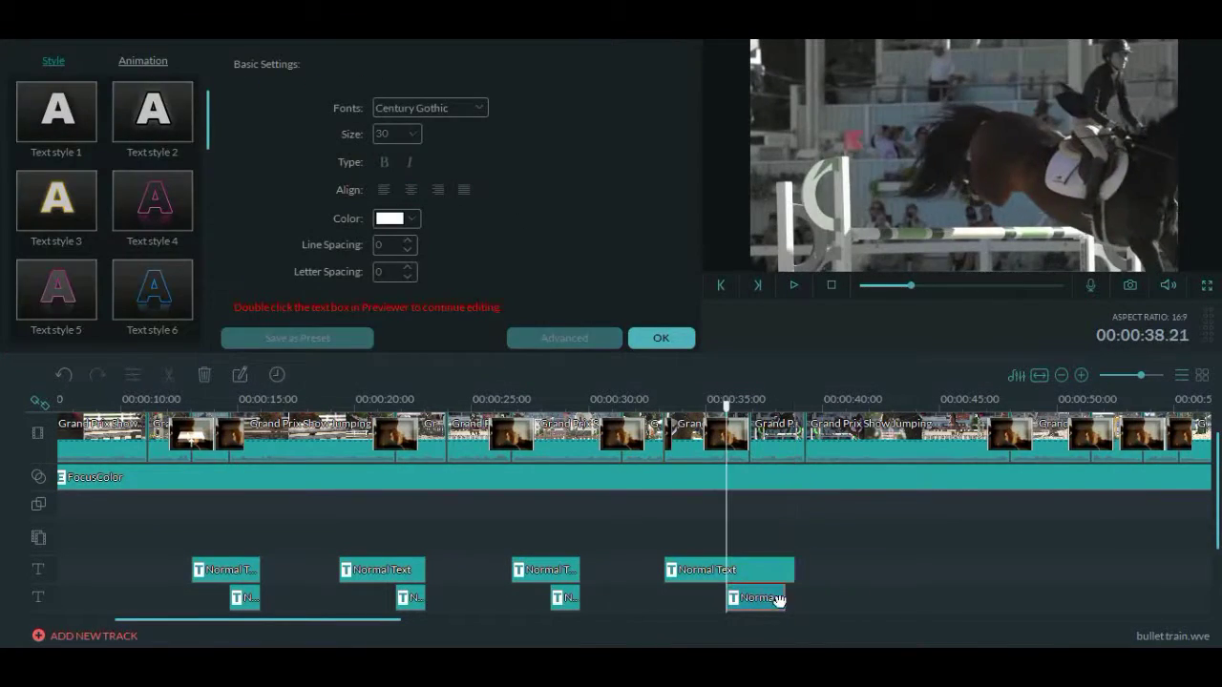
{"action": "double_click", "coordinate": [739, 448]}
{"action": "left_click", "coordinate": [793, 285]}
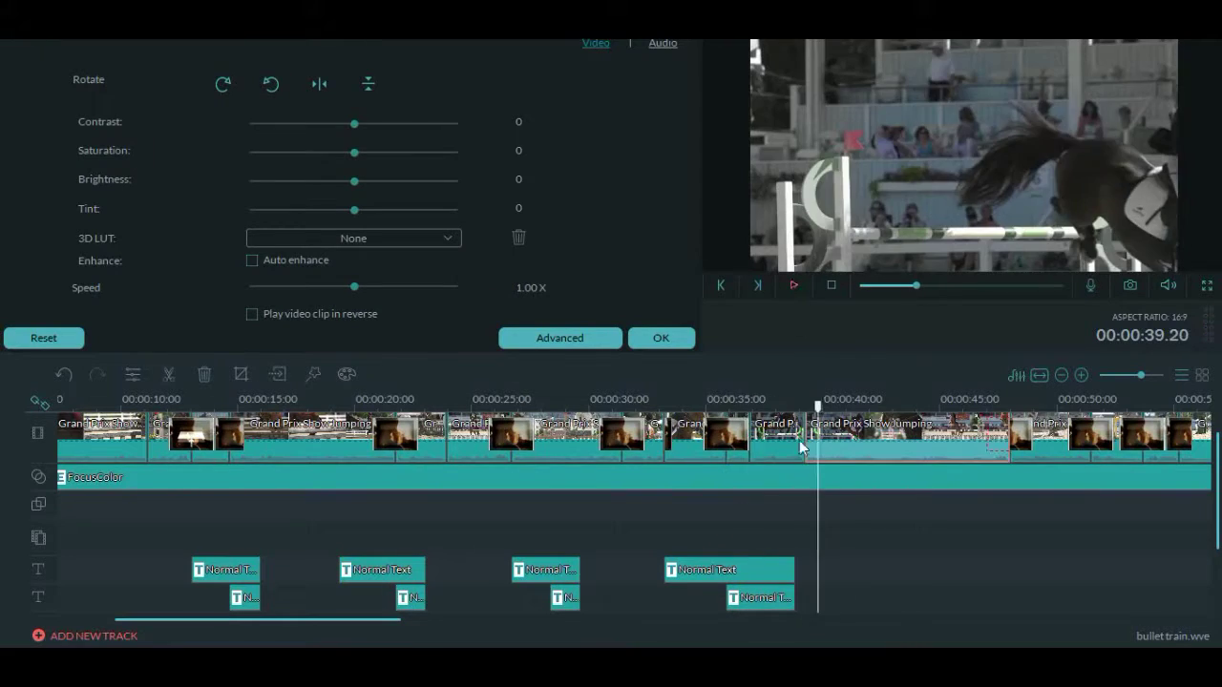
Paste a title pair with the texts "like a" at 00:00:38.21 and "BULLET TRAIN" at 00:00:39.07, and preview it
{"action": "left_click", "coordinate": [805, 447]}
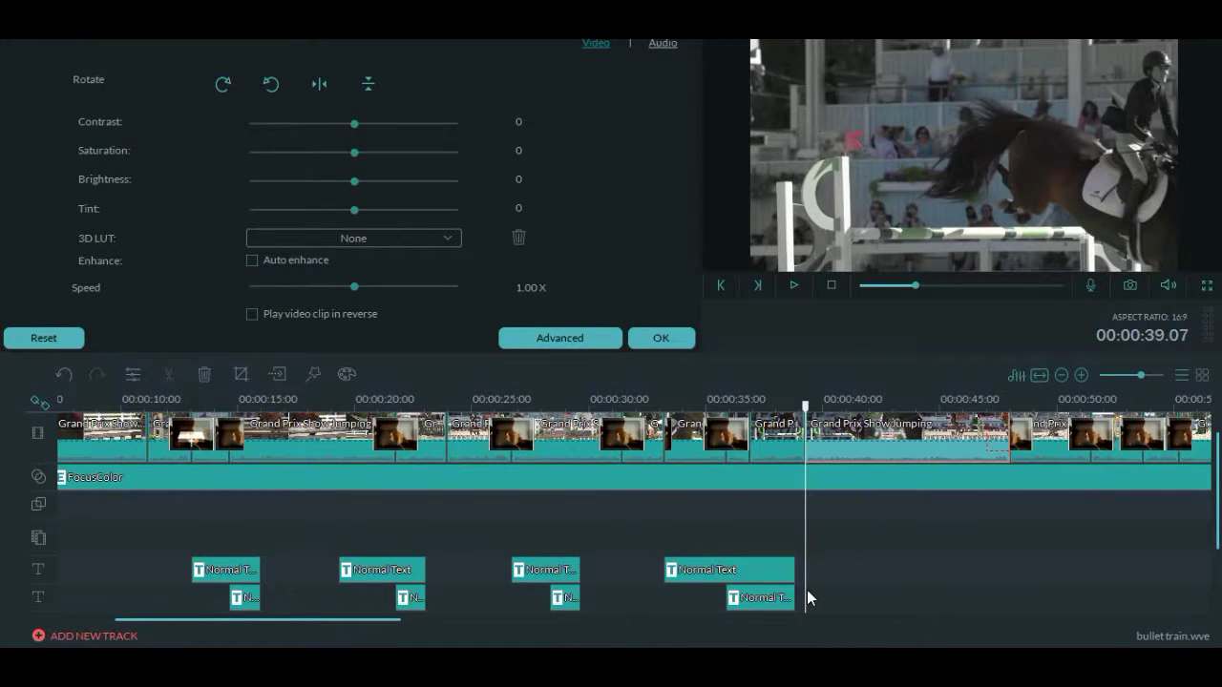
{"action": "right_click", "coordinate": [886, 557]}
{"action": "left_click", "coordinate": [931, 469]}
{"action": "left_click", "coordinate": [793, 284]}
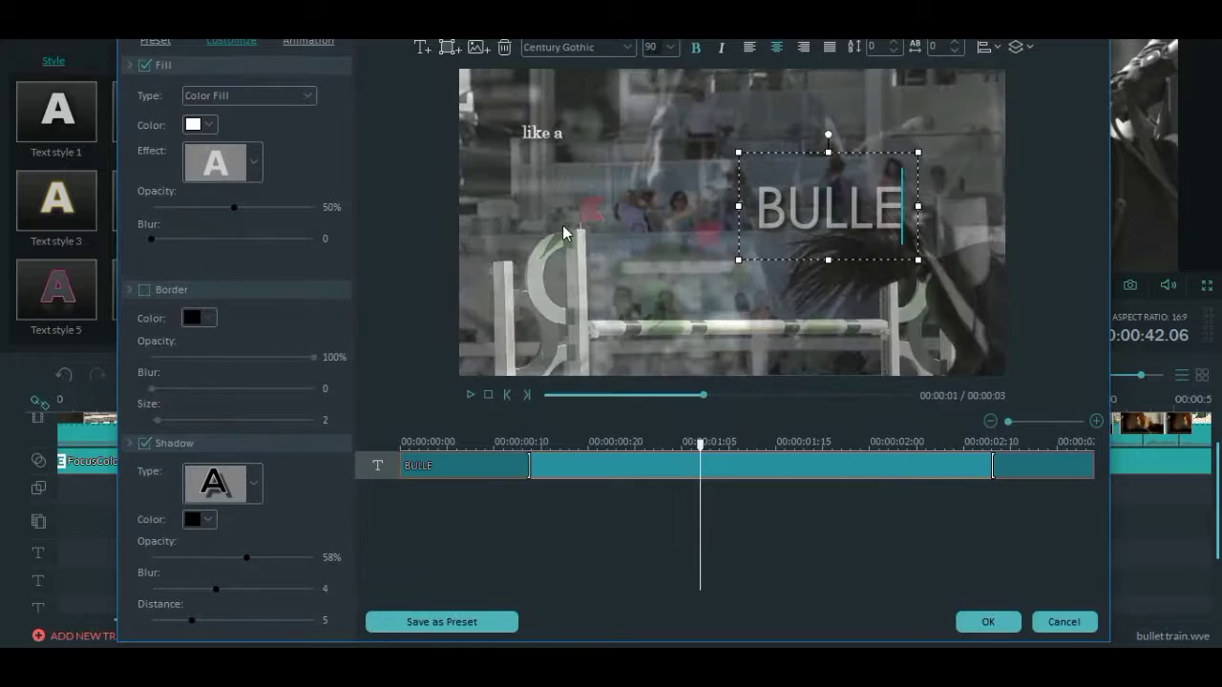
{"action": "type", "text": "T TRAIN"}
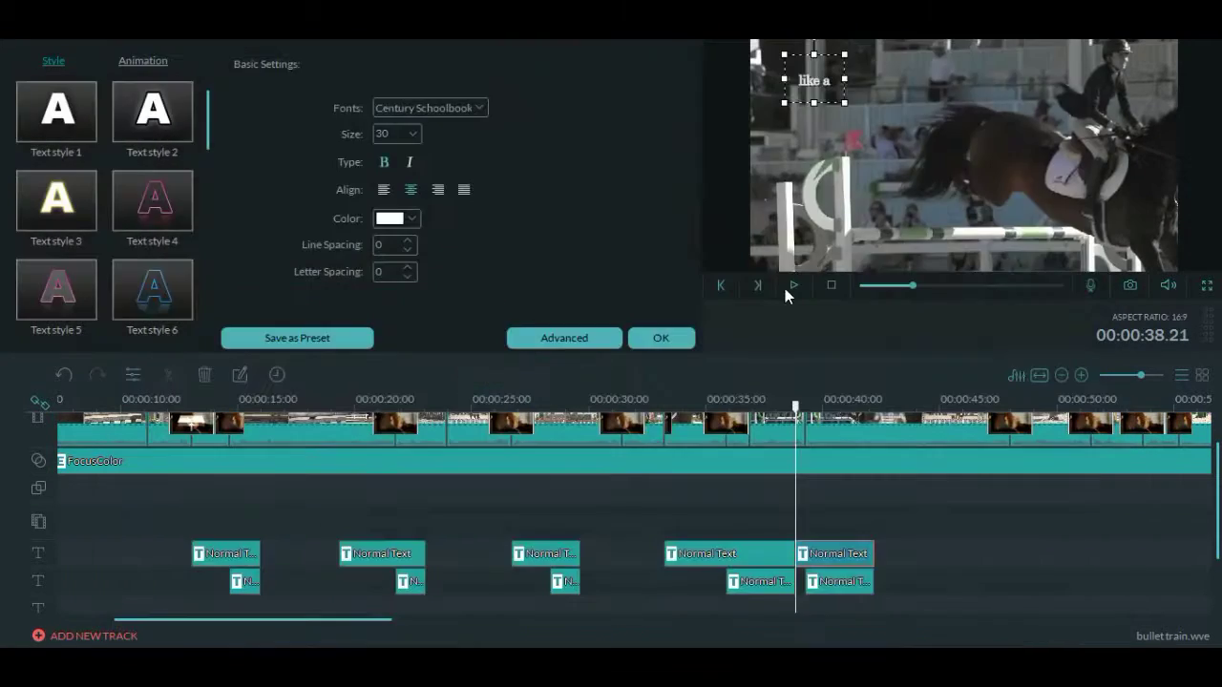
{"action": "left_click", "coordinate": [793, 285]}
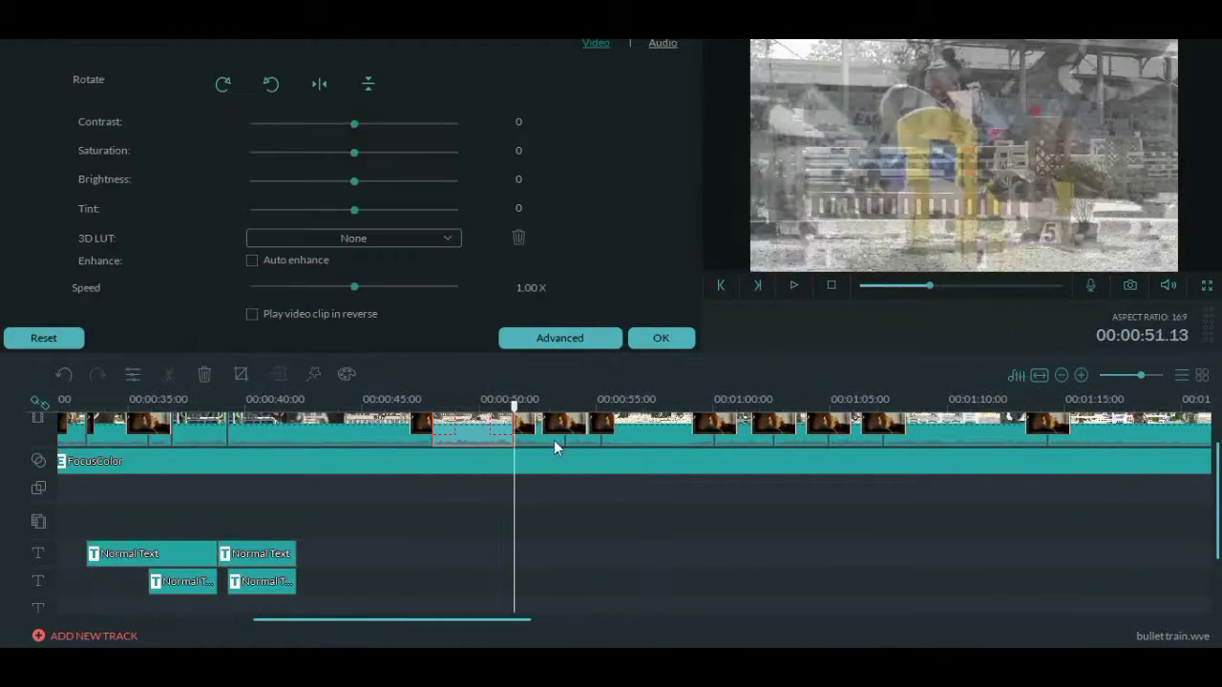
Add title pairs at about 00:00:54 and 00:01:00, placing the latter's "feet can't keep on the" beside "GROUND" across the frame's top
{"action": "right_click", "coordinate": [655, 548]}
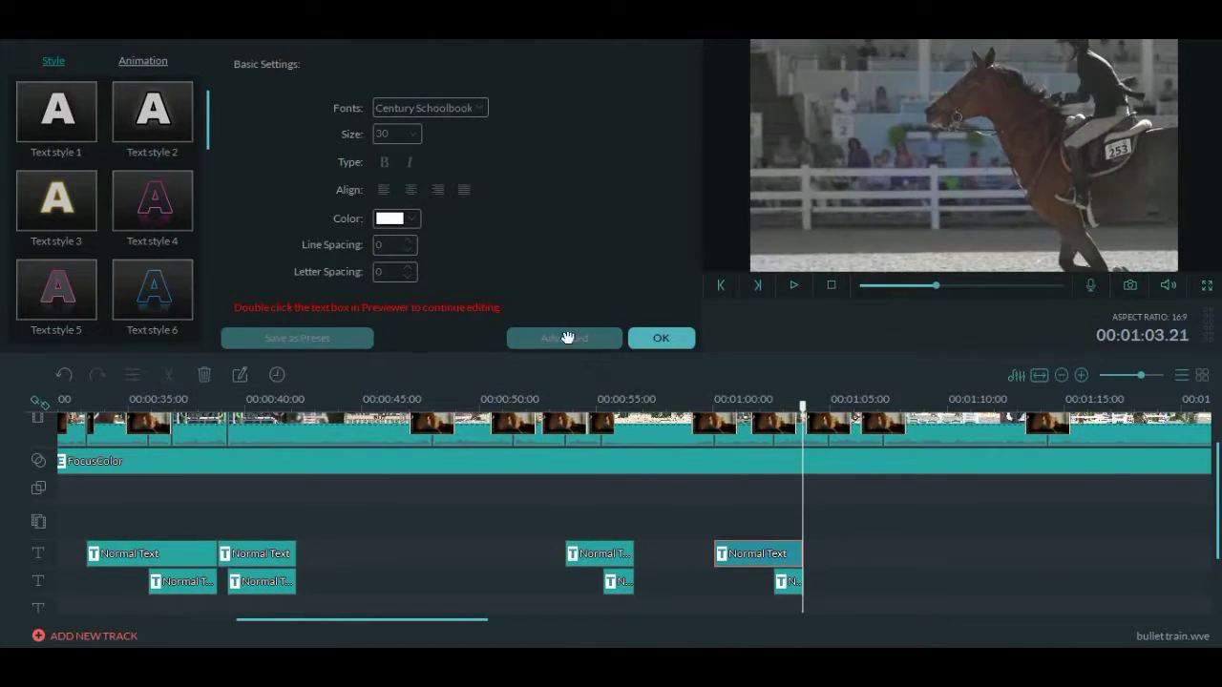
{"action": "left_click", "coordinate": [564, 338]}
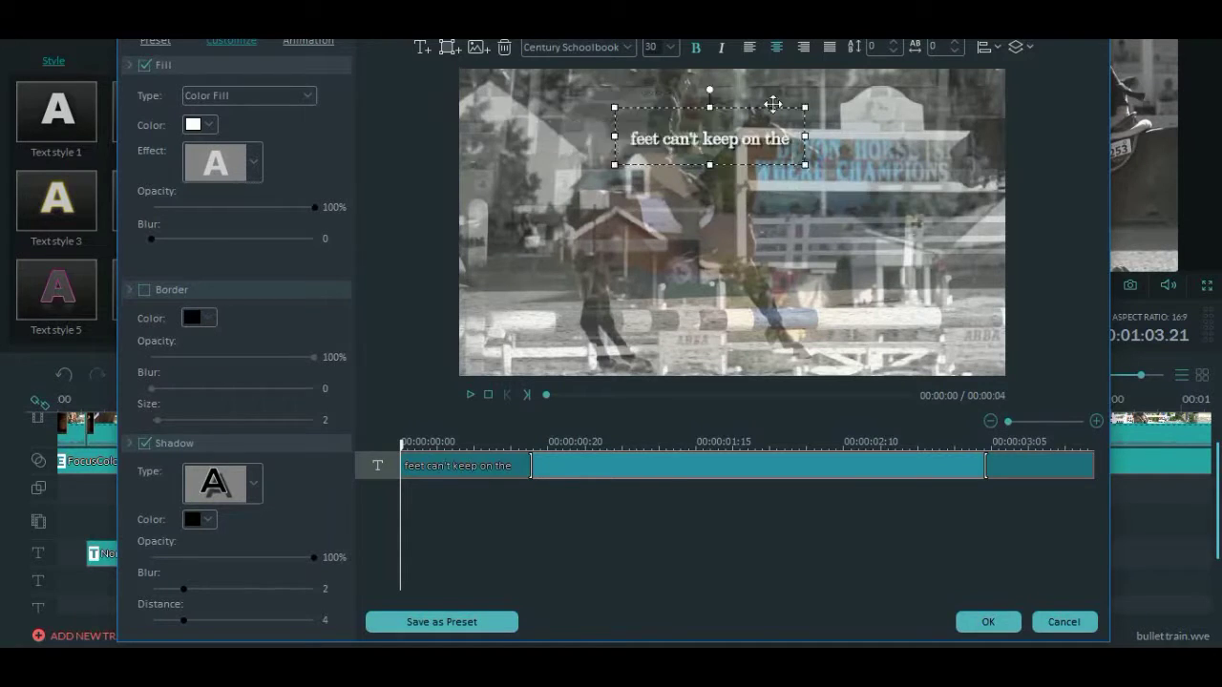
{"action": "left_click_drag", "start_coordinate": [772, 102], "coordinate": [887, 102]}
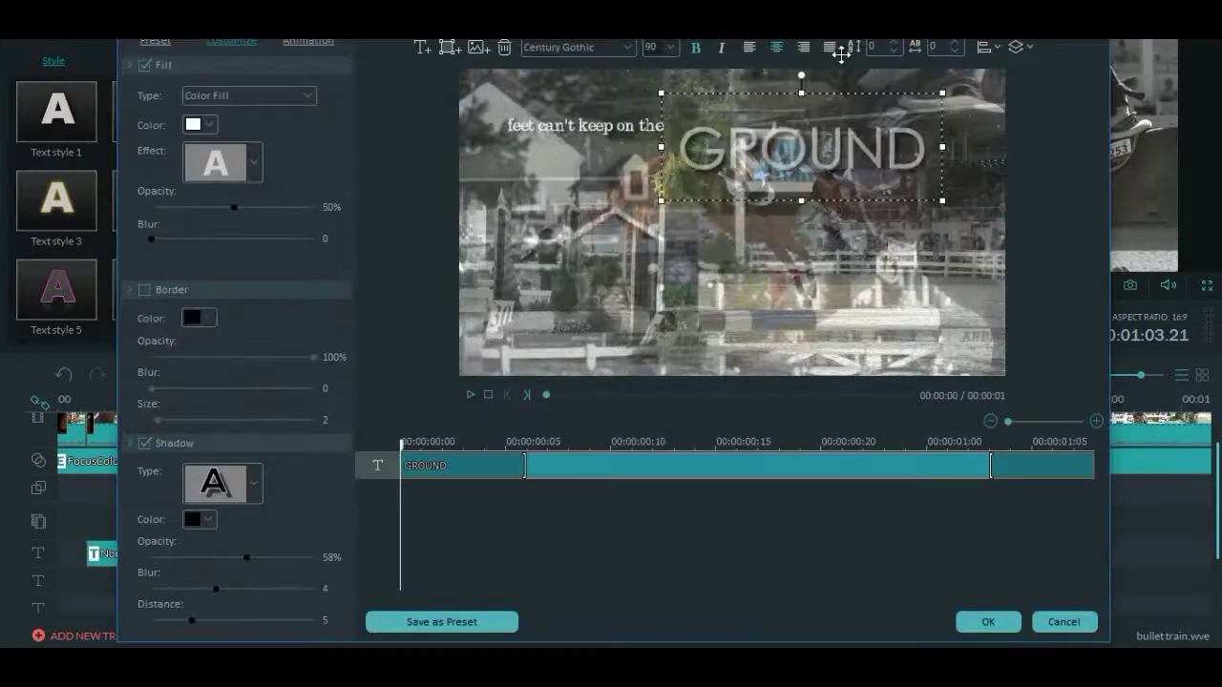
Add more title pairs between about 00:01:07 and 00:01:34, including "keep moving like a" with "BULLET TRAIN" at 00:01:16.15, and play the montage
{"action": "left_click", "coordinate": [793, 286]}
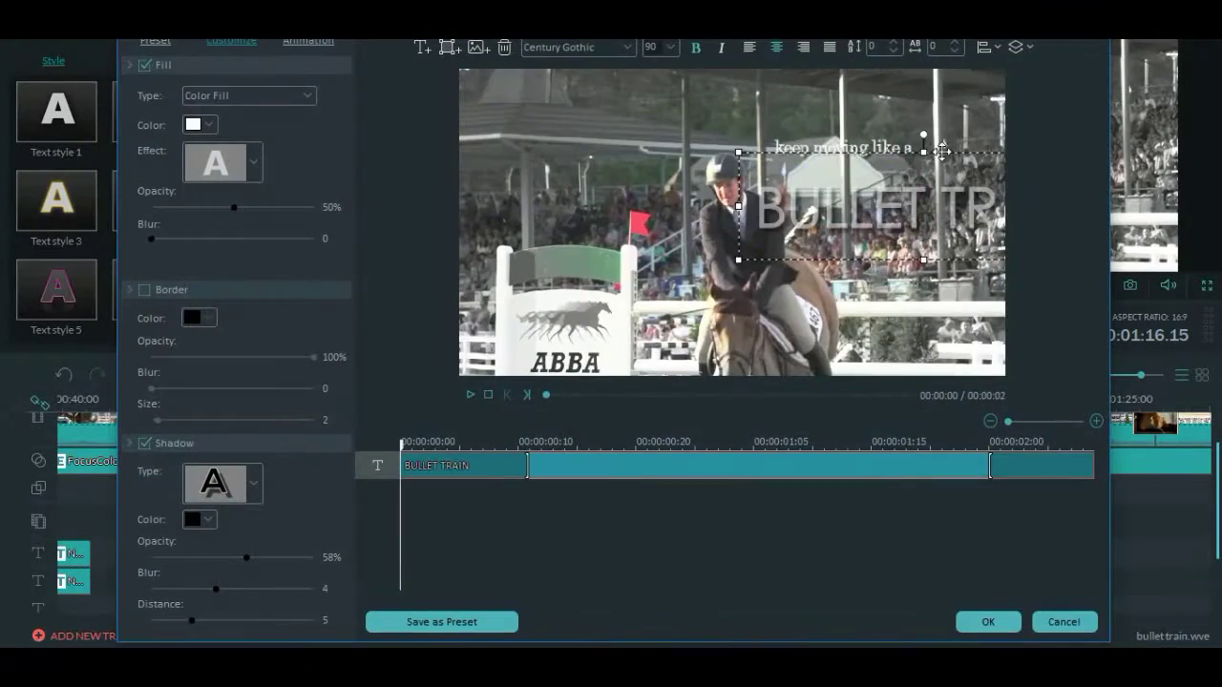
{"action": "key", "text": "space"}
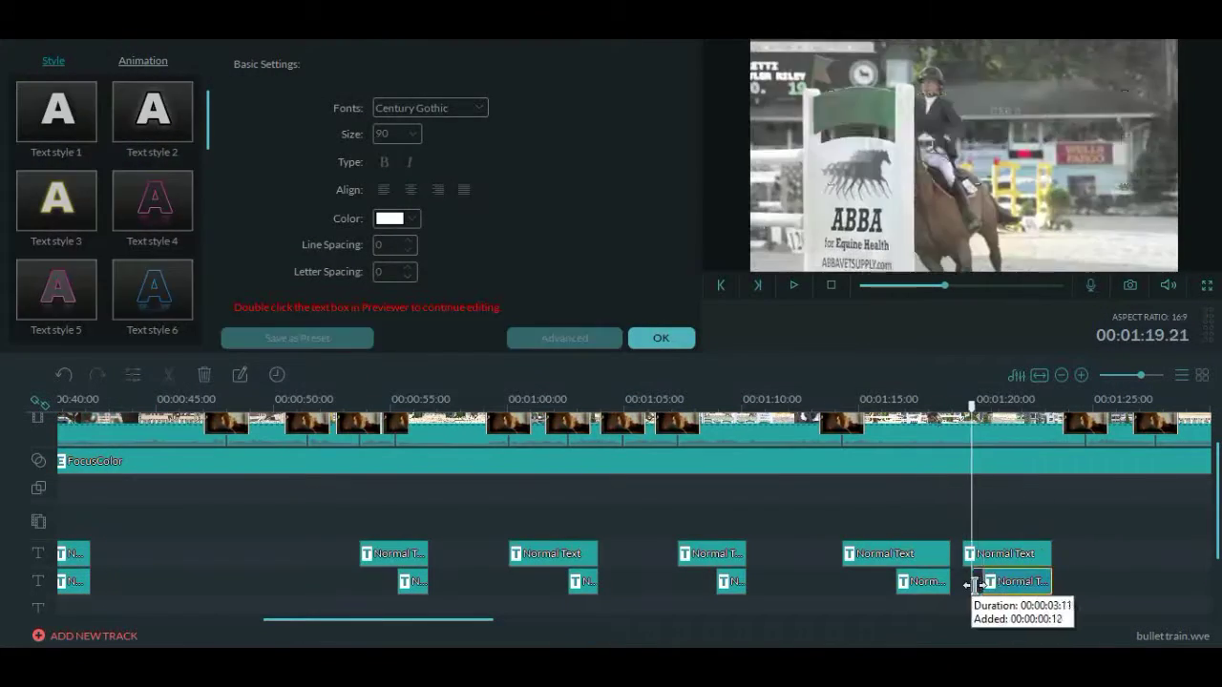
{"action": "left_click", "coordinate": [794, 285]}
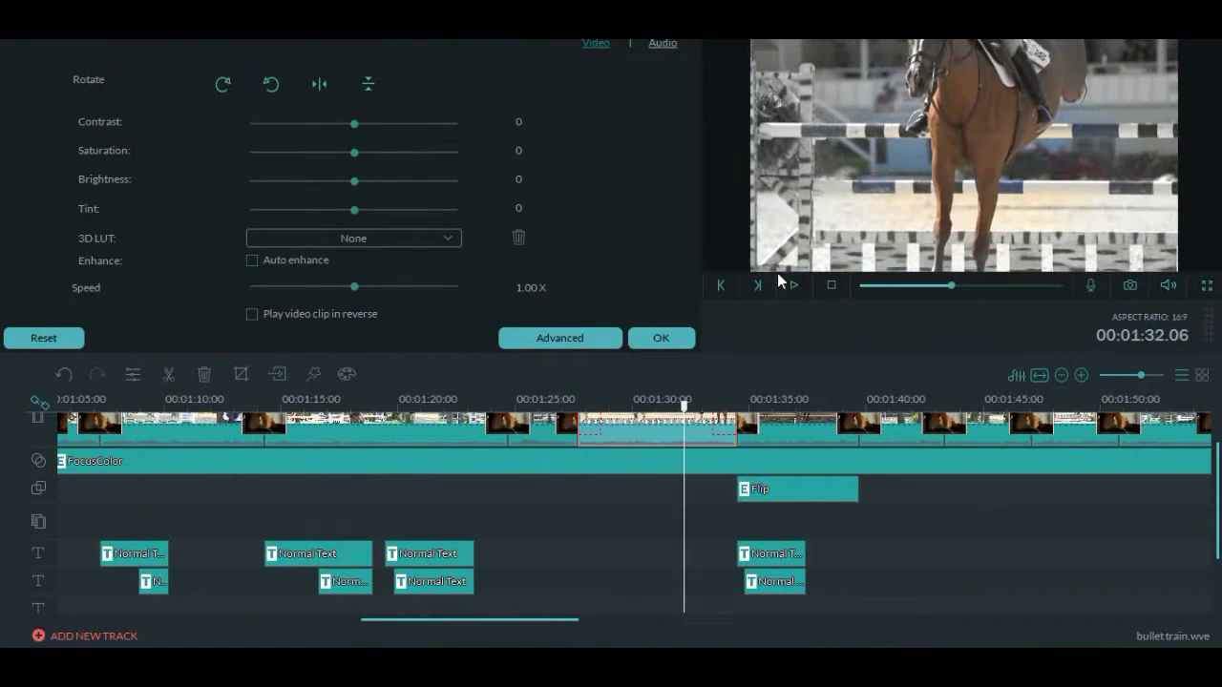
{"action": "left_click", "coordinate": [793, 284]}
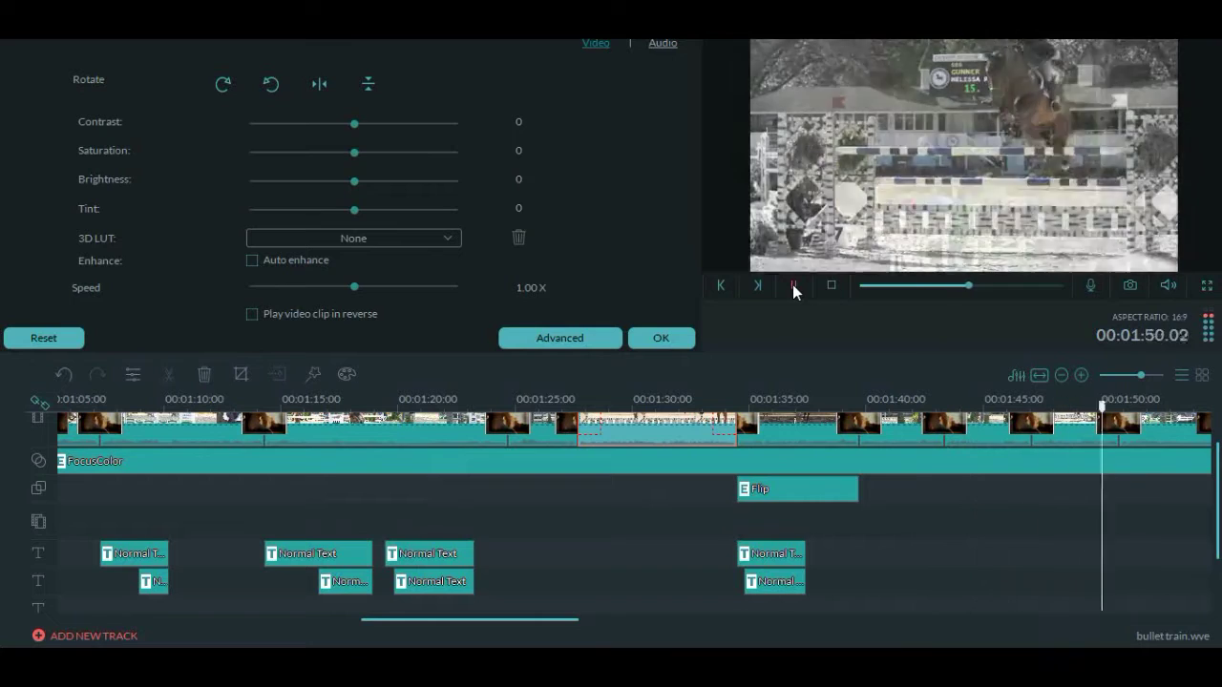